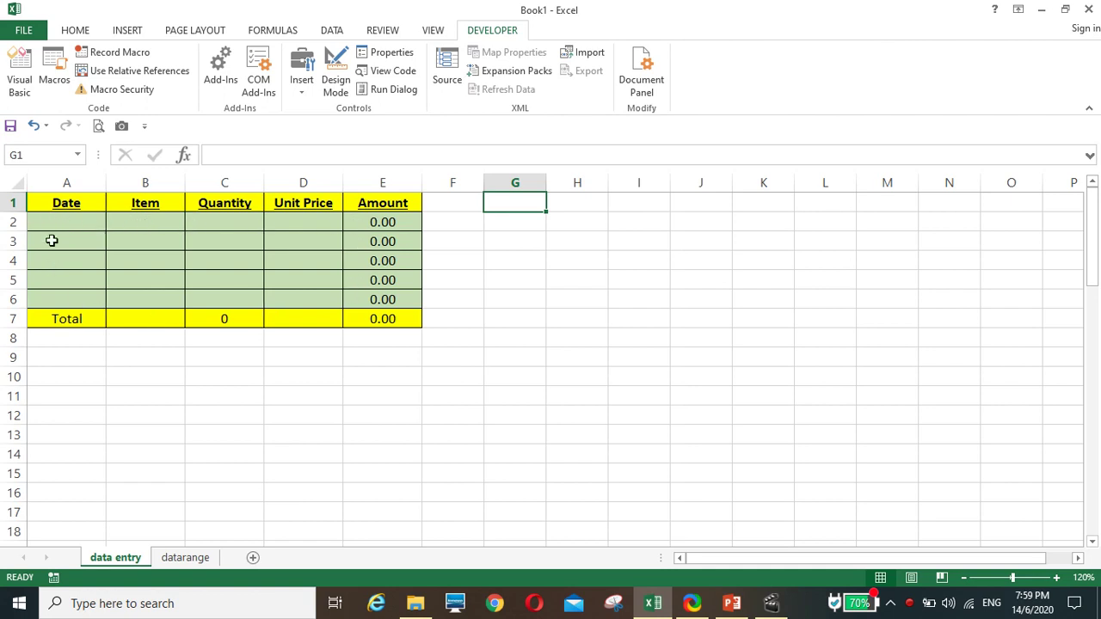
Draw a rounded rectangle in columns H–J beside the entry table and open Assign Macro for it.
left_click(178, 559)
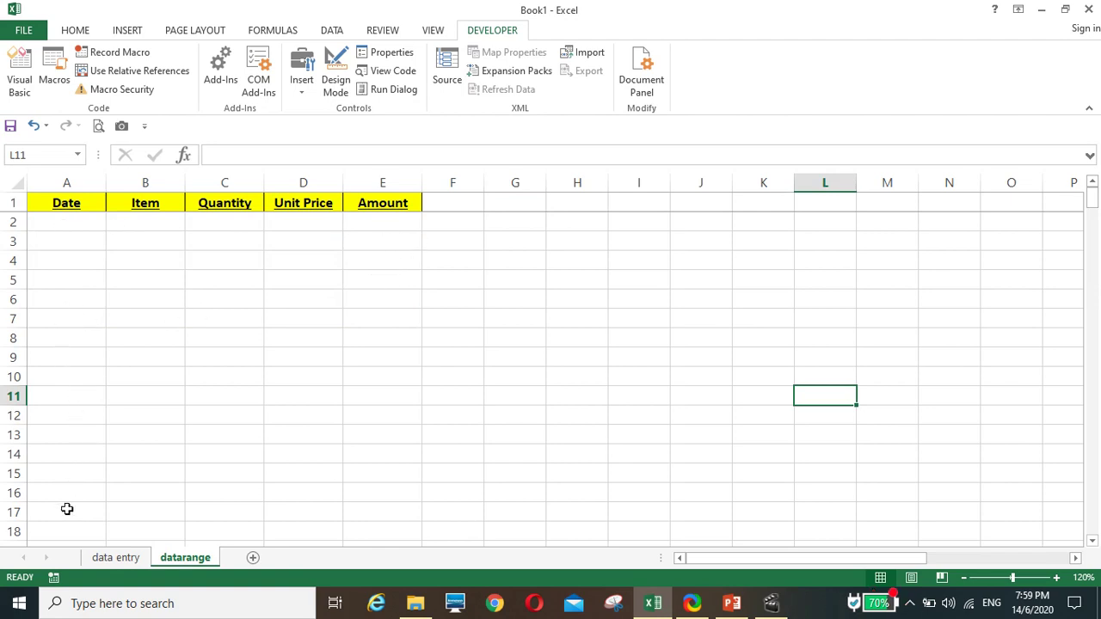
left_click(112, 560)
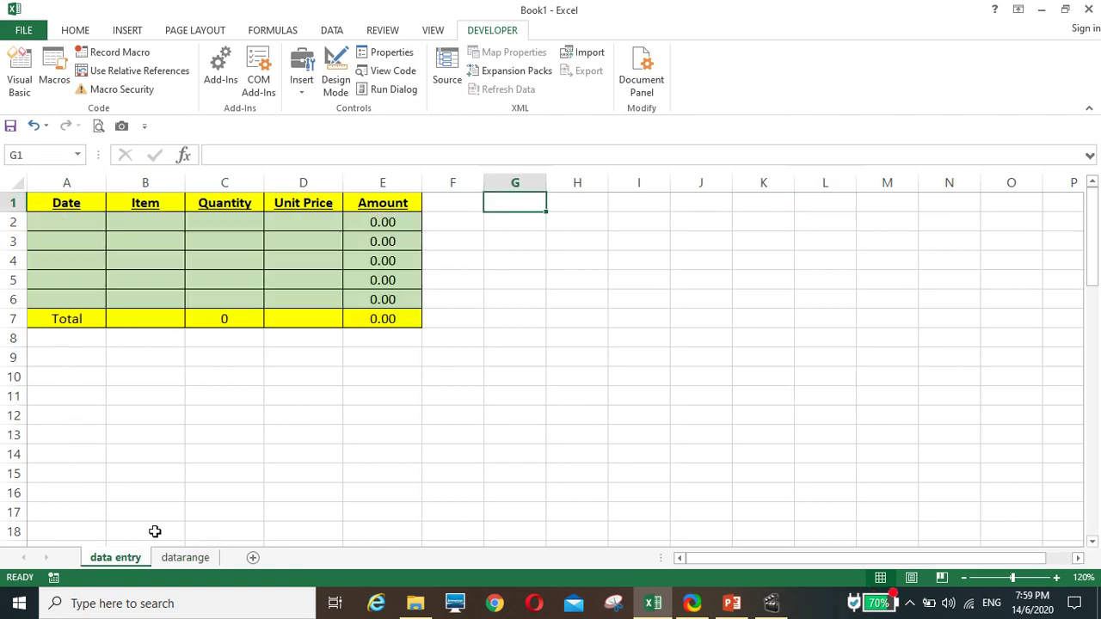
left_click(592, 437)
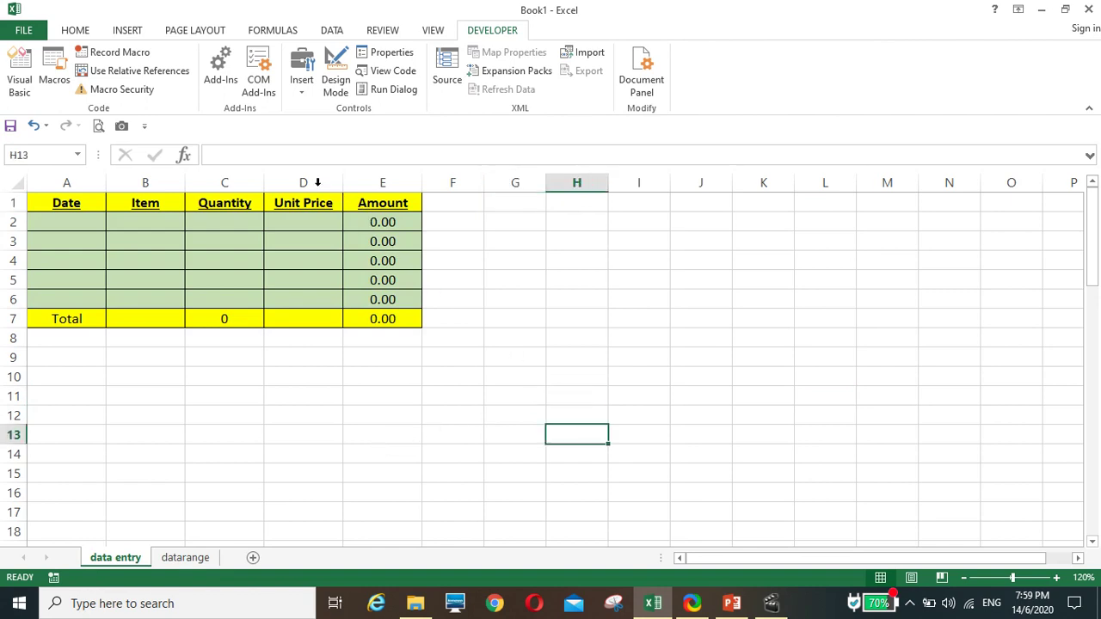
left_click(126, 35)
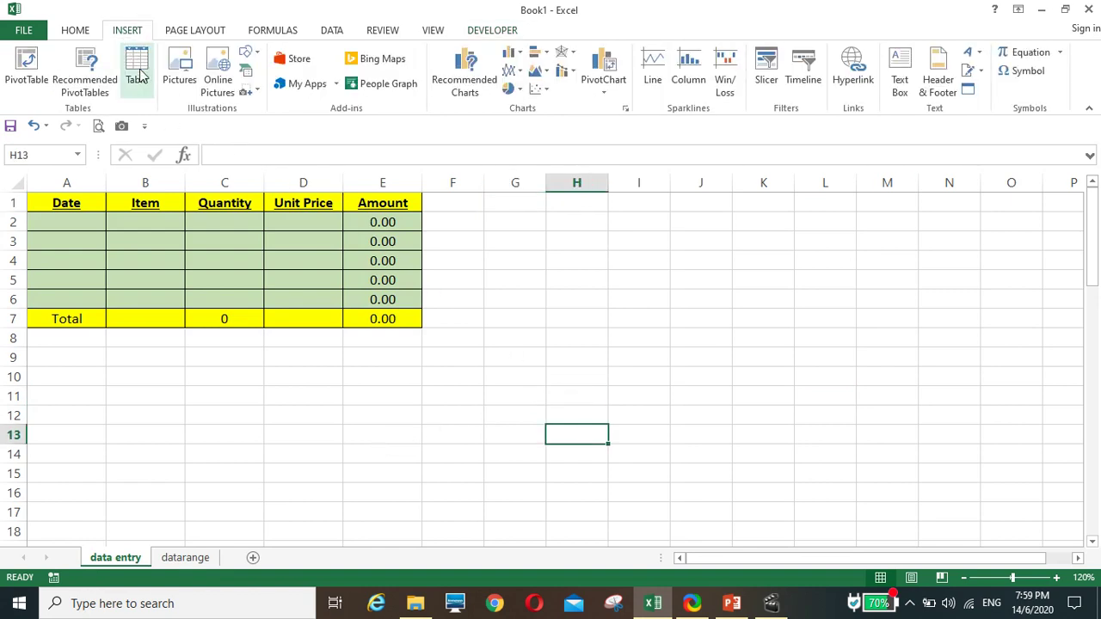
left_click(256, 55)
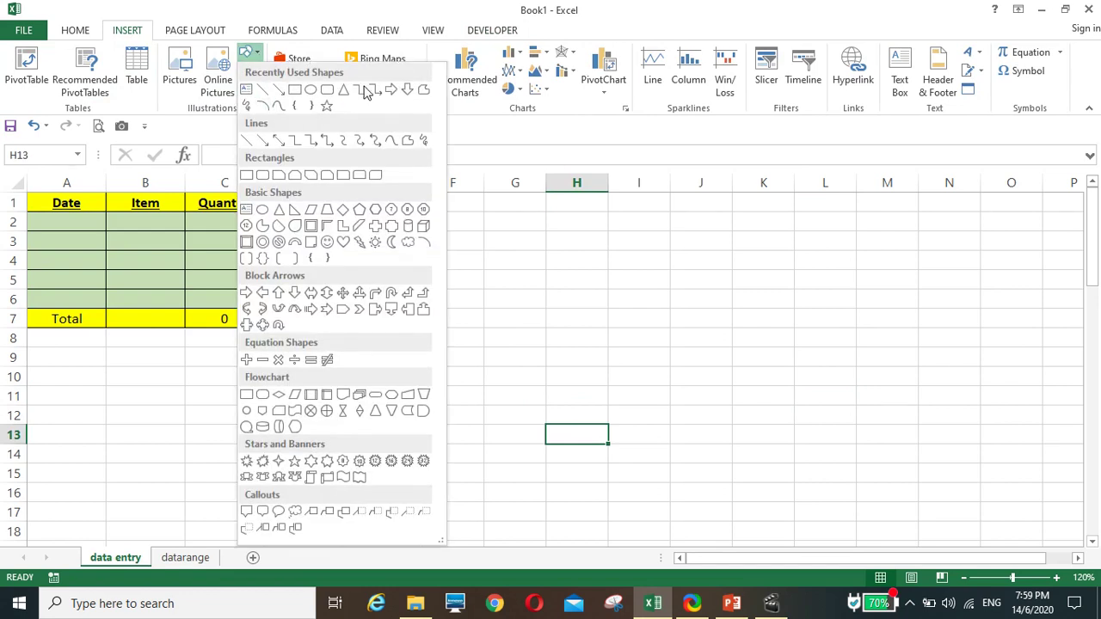
left_click(327, 89)
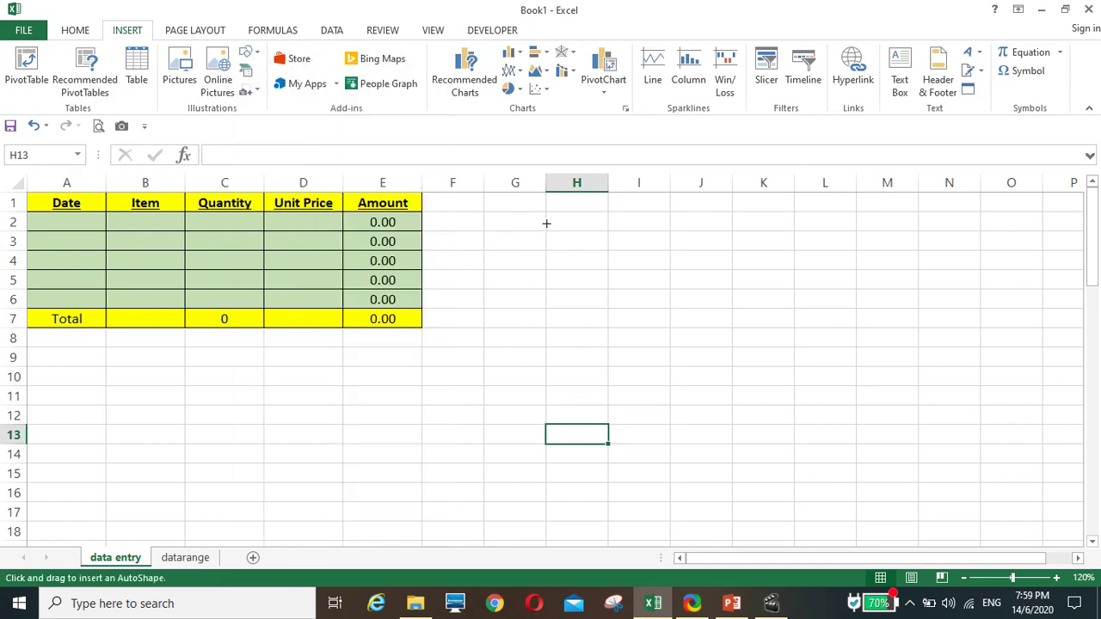
mouse_move(550, 221)
left_mouse_down()
mouse_move(708, 266)
mouse_move(703, 275)
left_mouse_up()
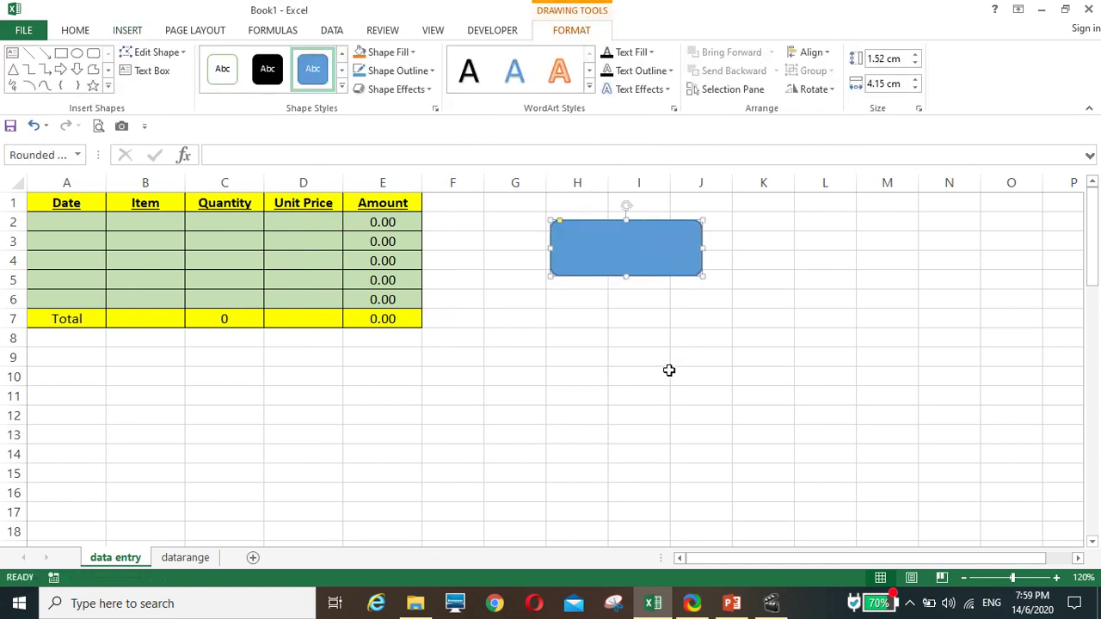
right_click(627, 249)
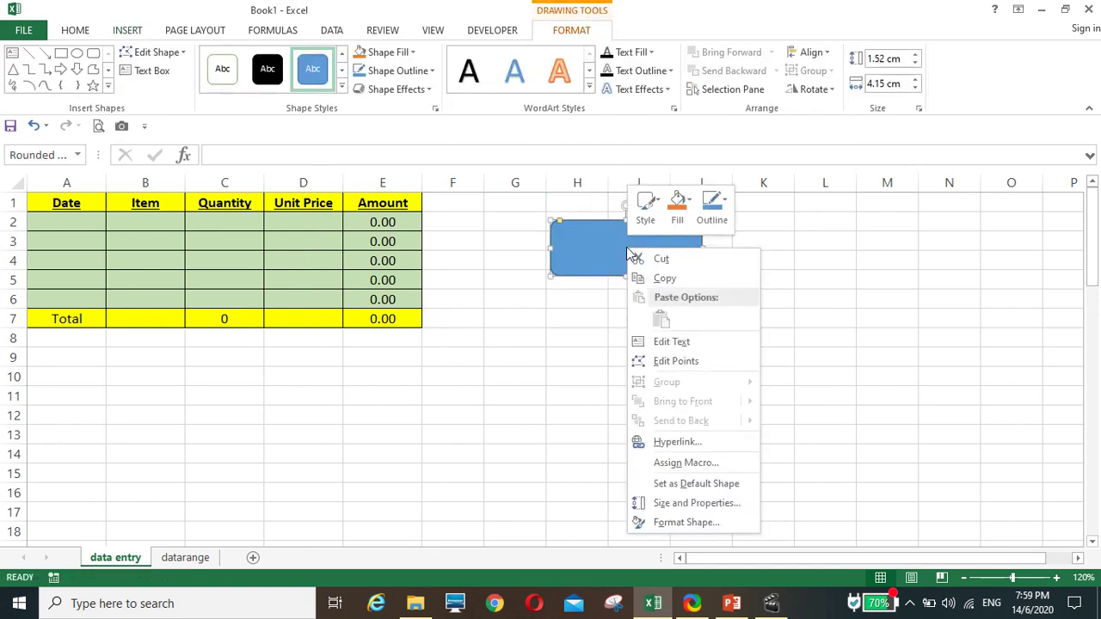
left_click(675, 464)
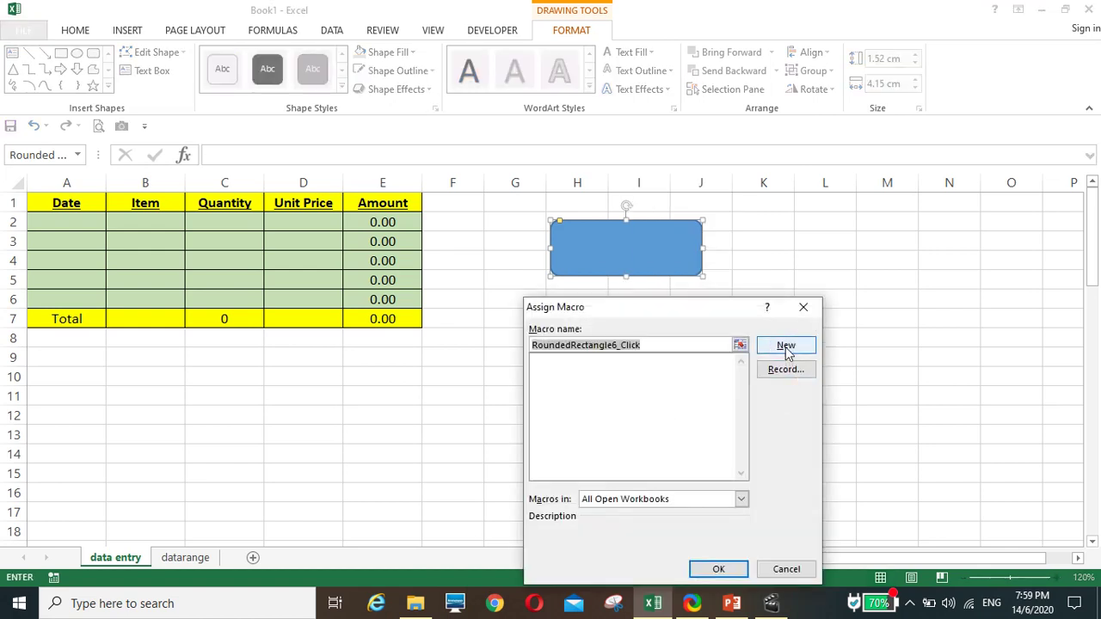
Create RoundedRectangle6_Click with Dim last As String and a datarange AA1 =counta(a1:a1000) formula line.
left_click(786, 347)
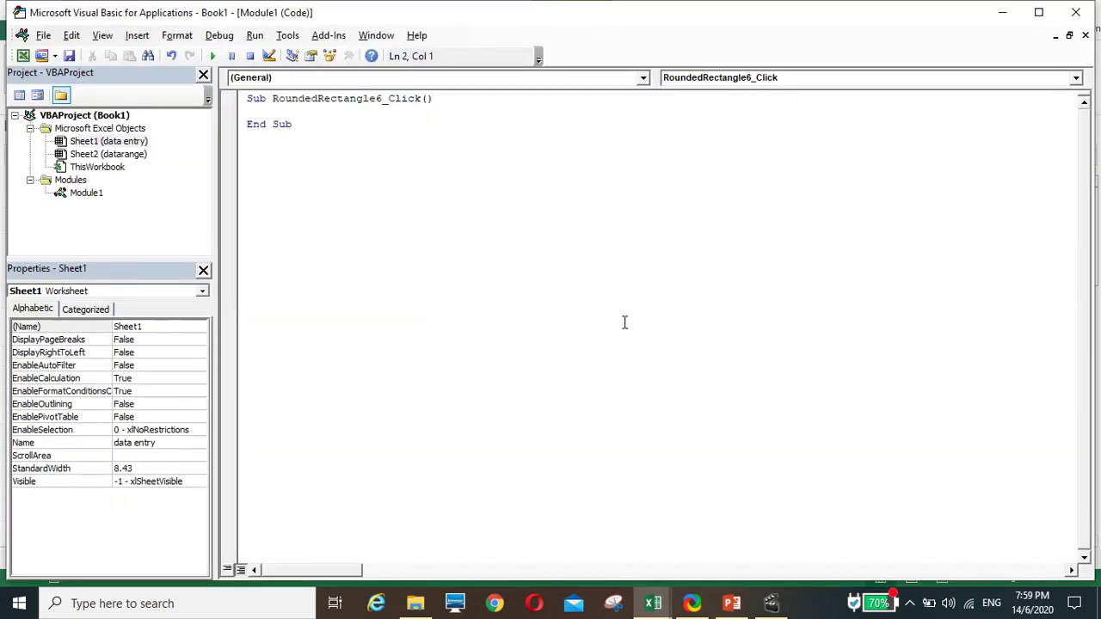
key("Return")
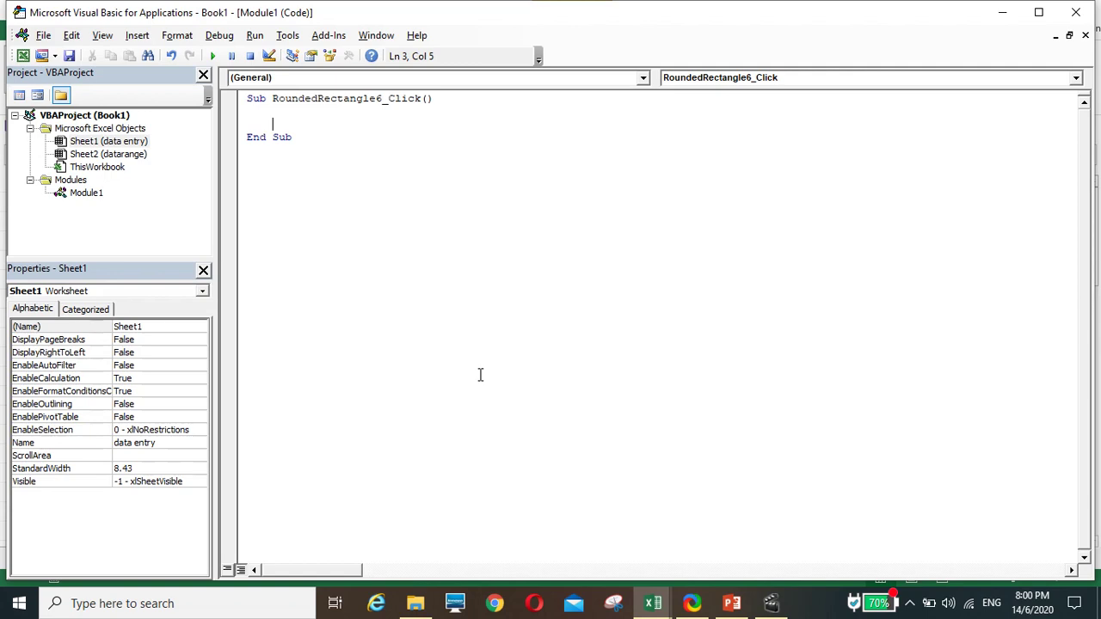
type("dim ")
type("last ")
type("as stri")
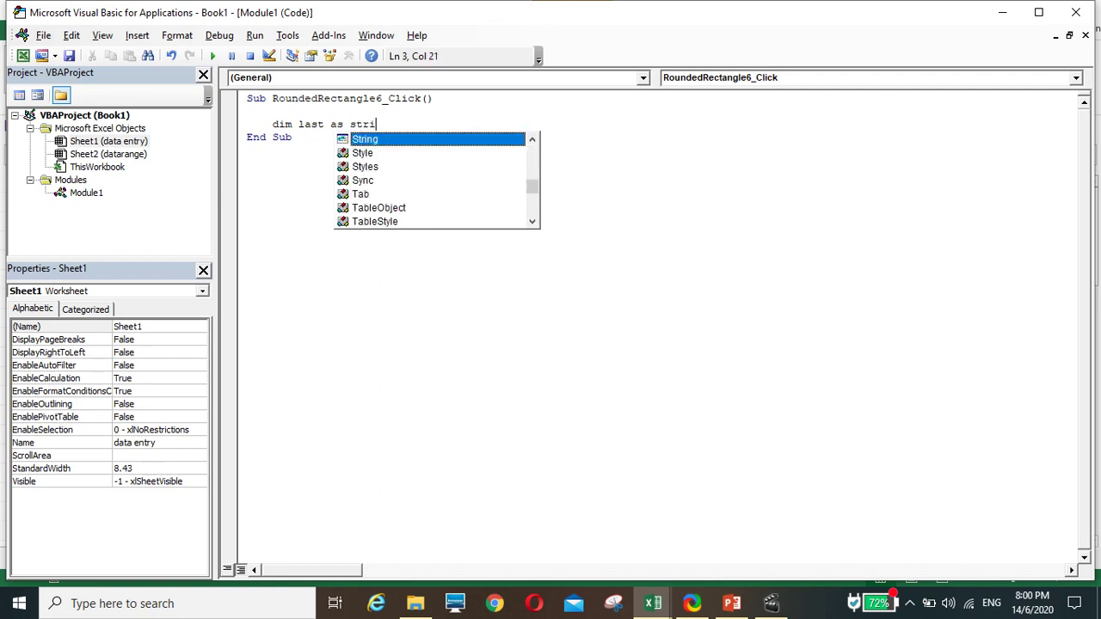
type("ng")
key("Return")
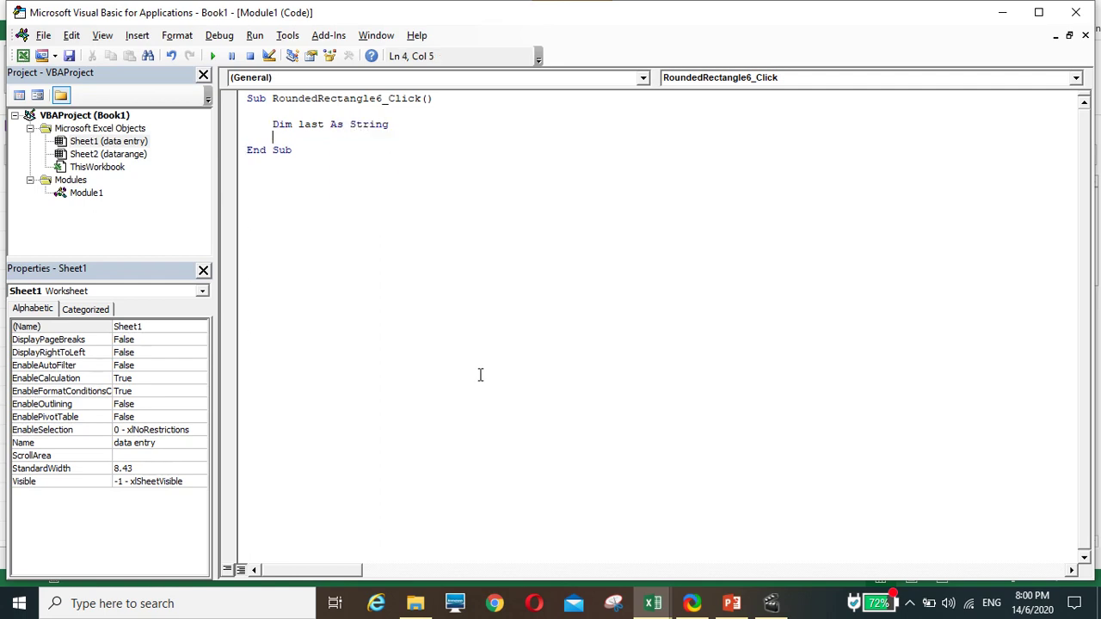
type("wor")
type("kshee")
type("ts(")
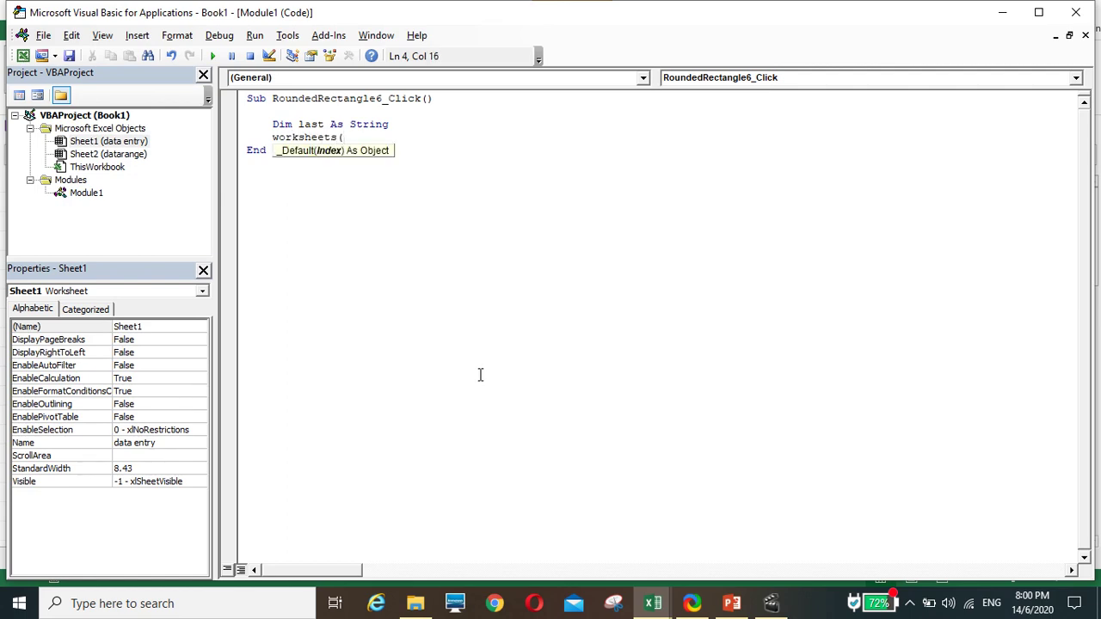
type("\"")
type("dat")
type("ara")
type("nge")
type("\").")
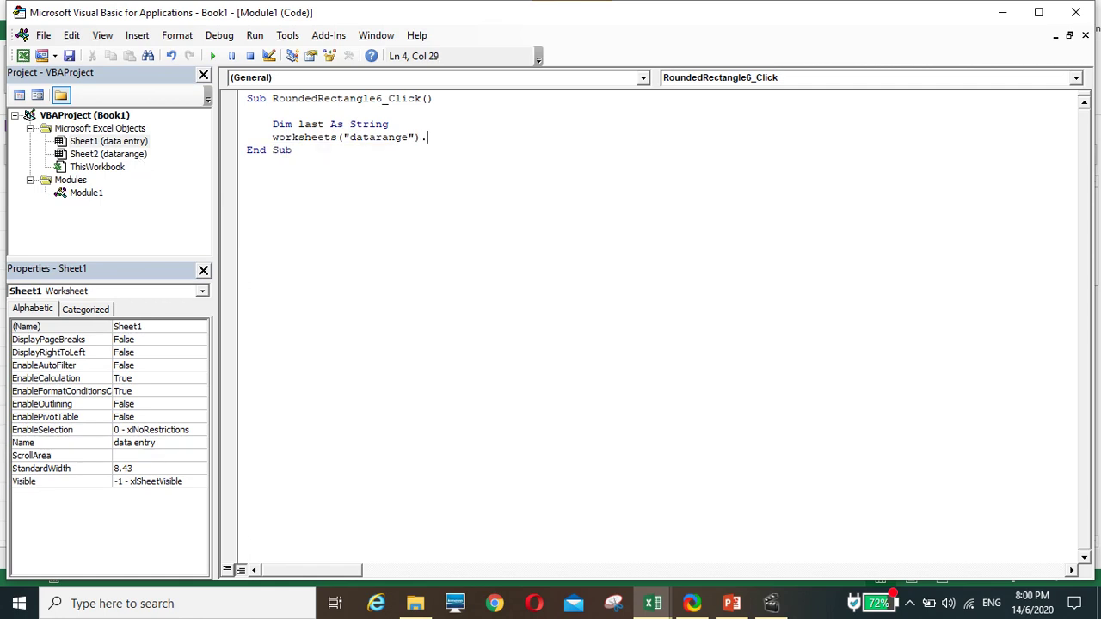
type("range")
type("(")
type("aa1)")
type("\"")
type(".form")
type("ula")
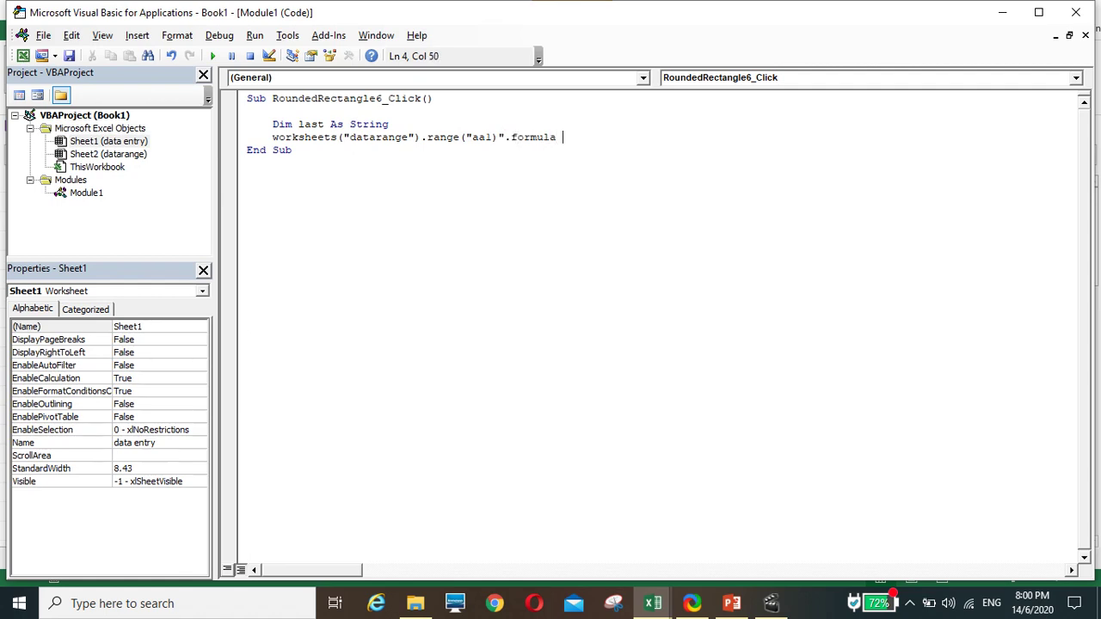
type("=")
type("\"")
type("=")
type("count")
type("a")
type("(")
type("a")
type("l")
type(":")
type("a")
type("1000")
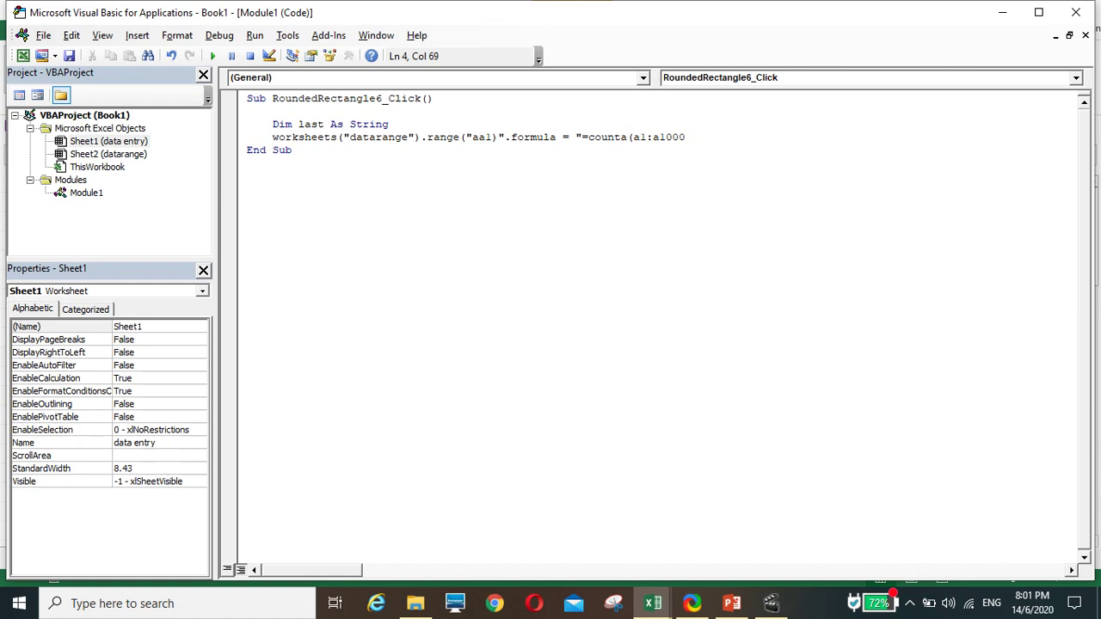
type(")")
Fix the quotes so the line sets datarange AA1's formula to =counta(a1:a1000).
key("Return")
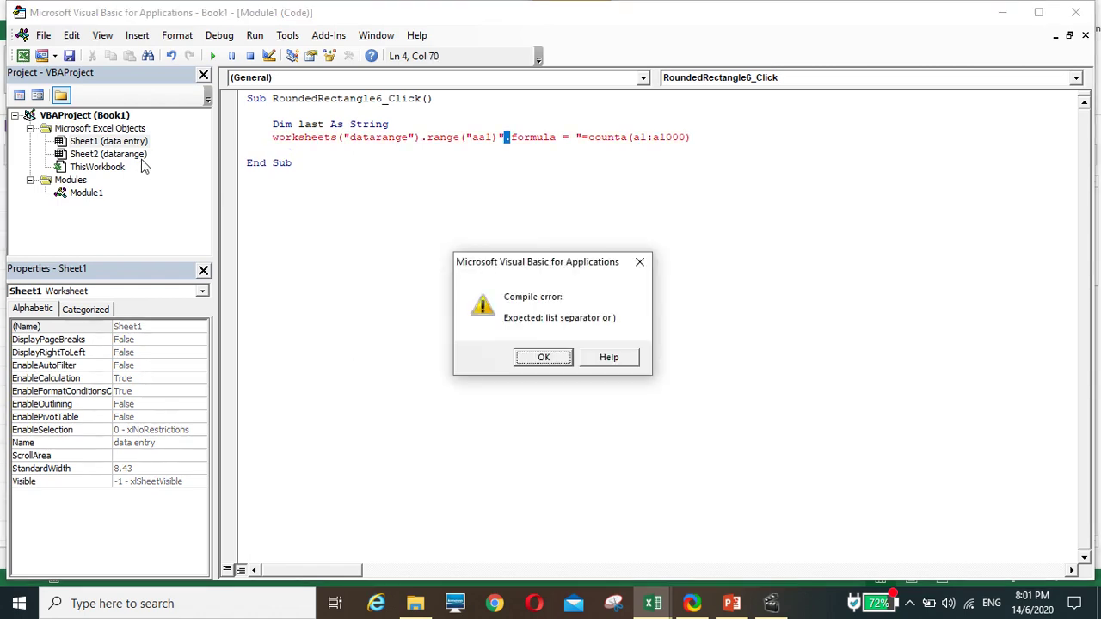
left_click(551, 359)
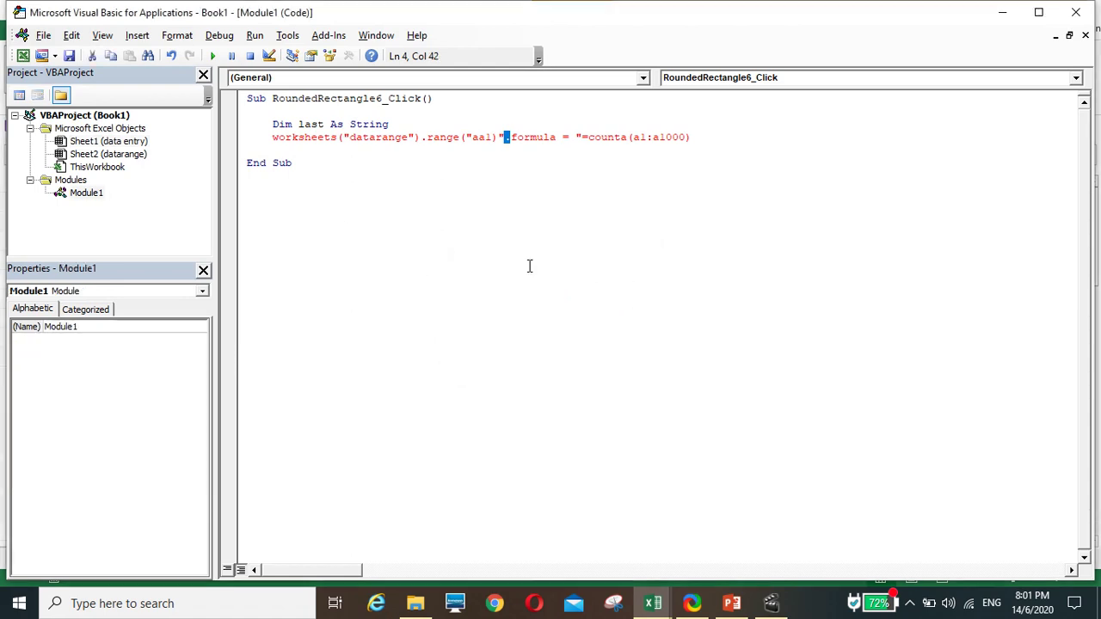
left_click(505, 137)
key("BackSpace")
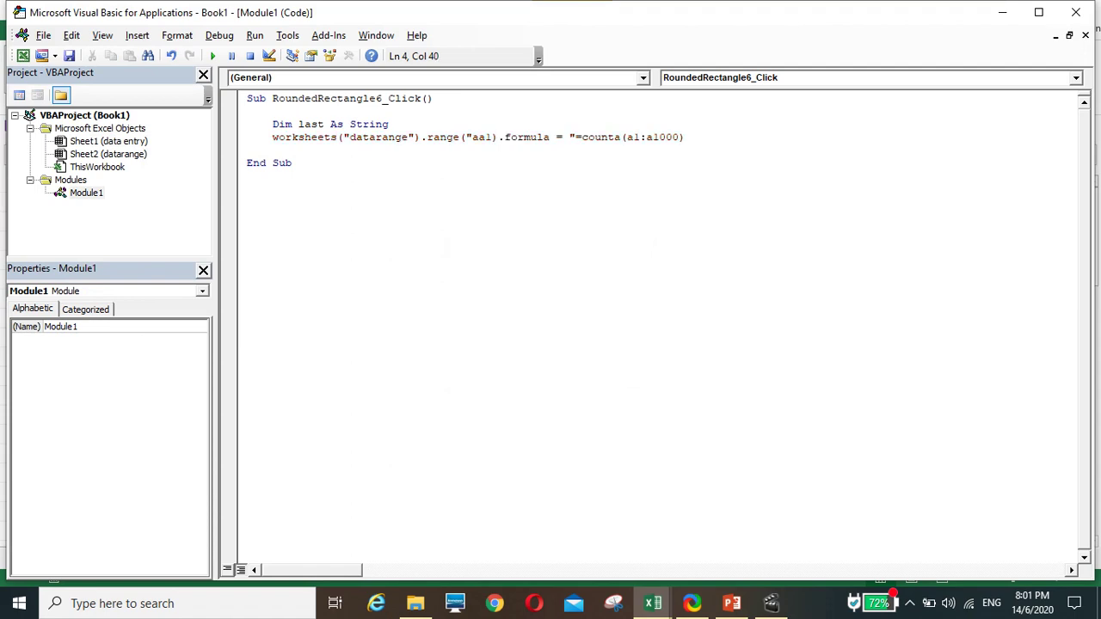
left_click(494, 136)
type("\"")
left_click(726, 142)
type("\"")
key("Return")
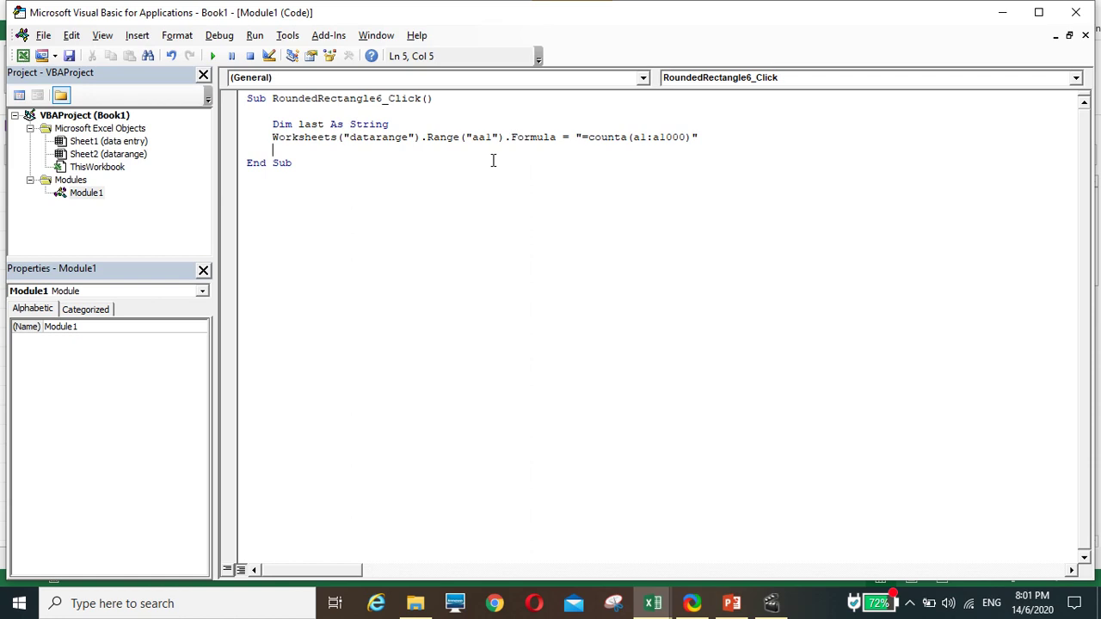
Add the line last = Worksheets("datarange").Range("aa1").Value.
key("Return")
type("las")
key("BackSpace")
key("BackSpace")
type("as")
type("t = ")
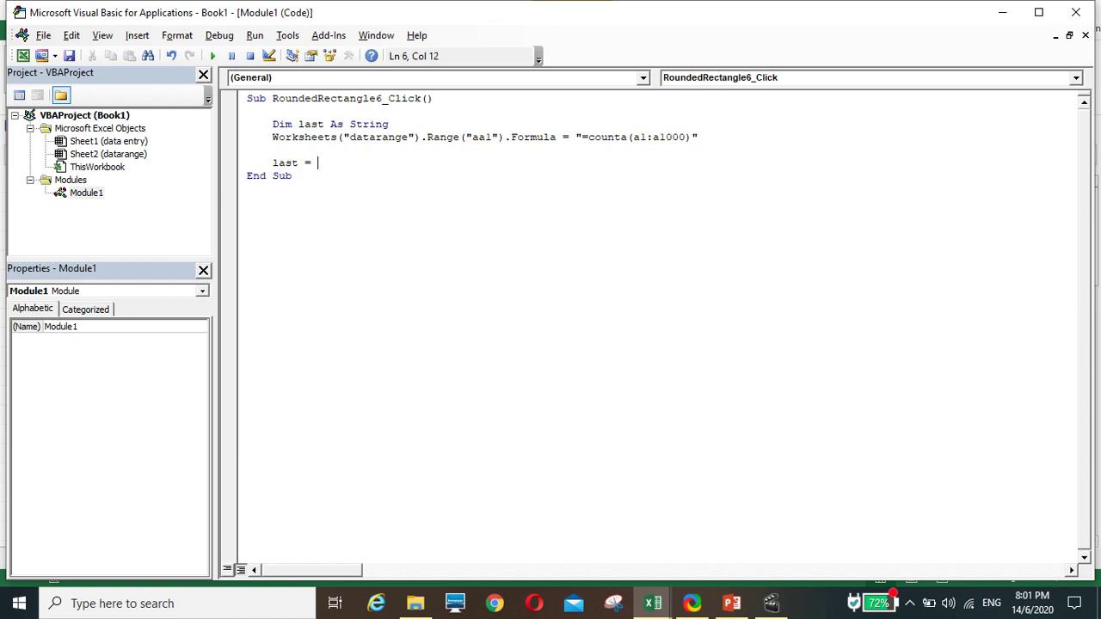
type("worksheets")
type("(\"")
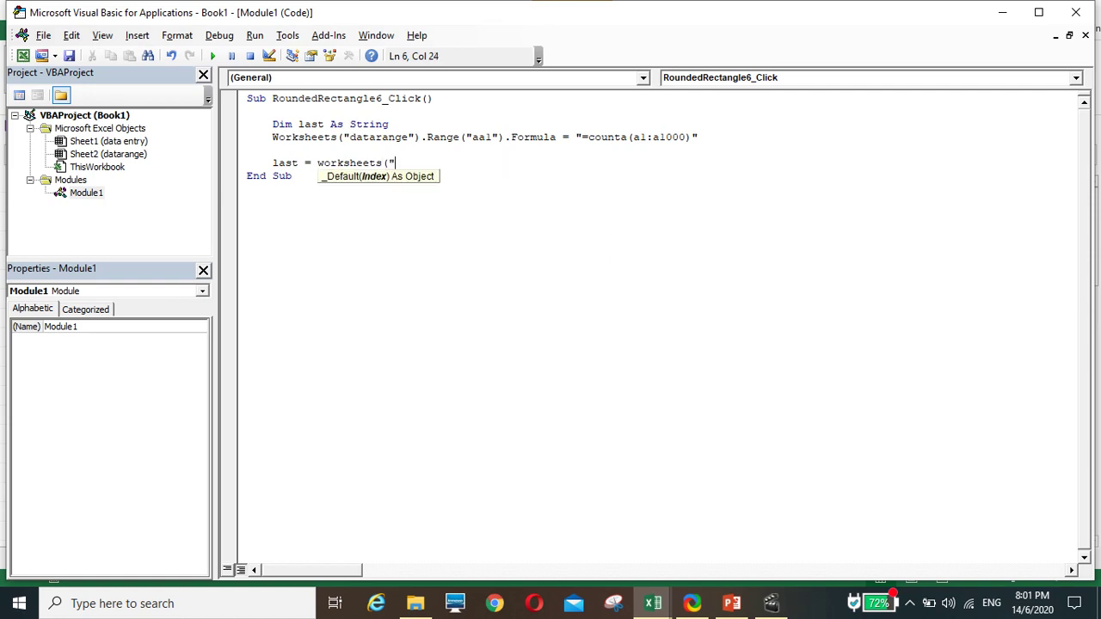
type("ra")
key("BackSpace")
key("BackSpace")
type("datara")
type("nge")
type("\").")
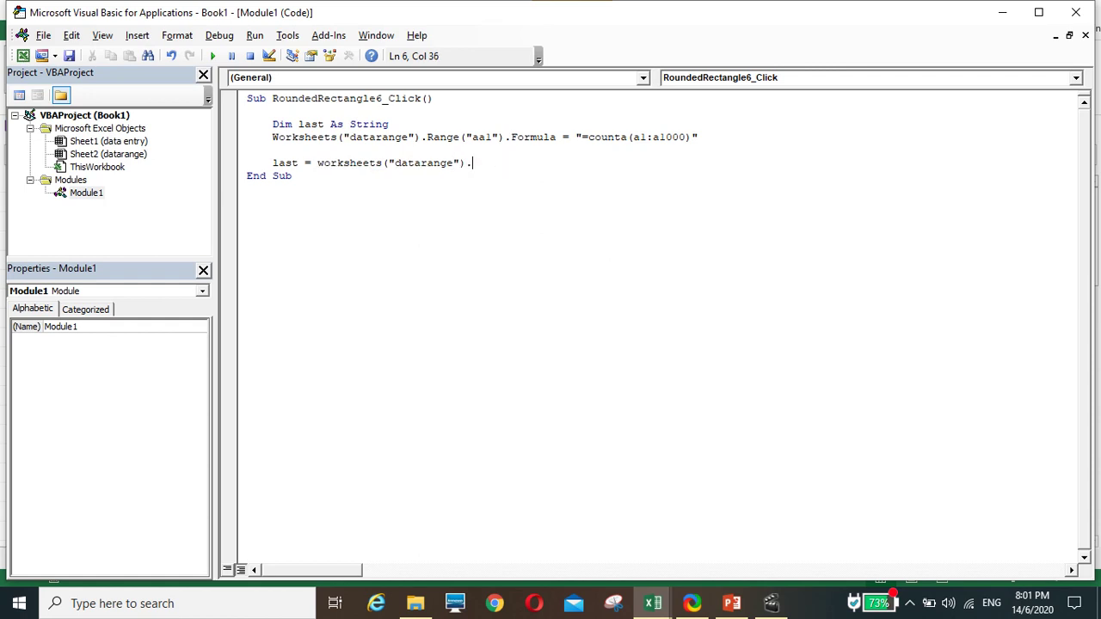
type("range(\"")
type("a")
type("a1\"")
type(").value")
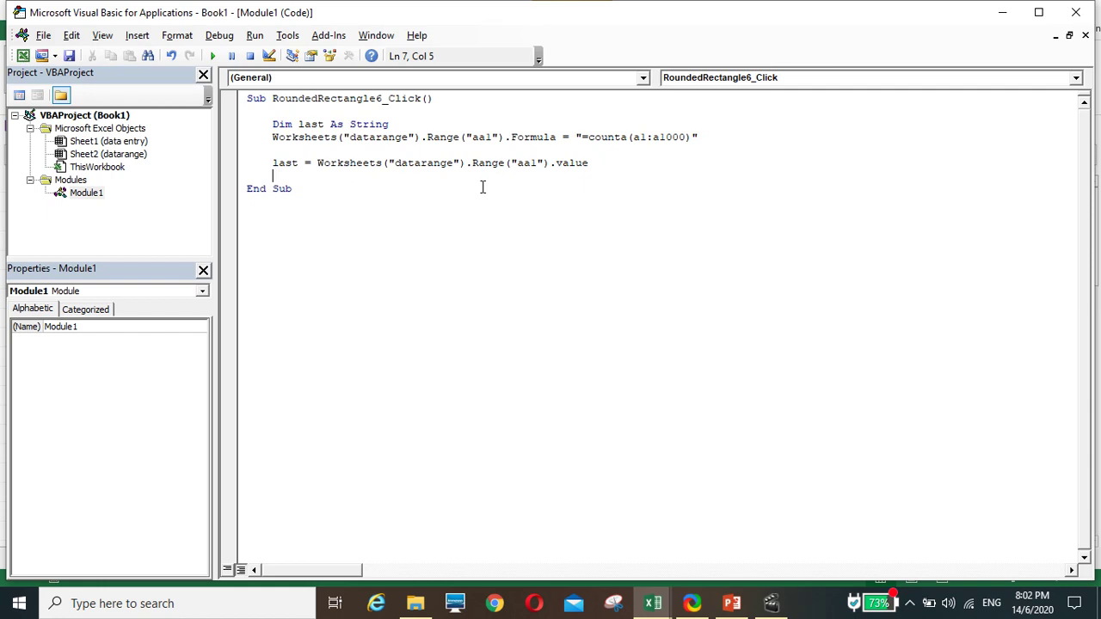
key("Return")
mouse_move(660, 602)
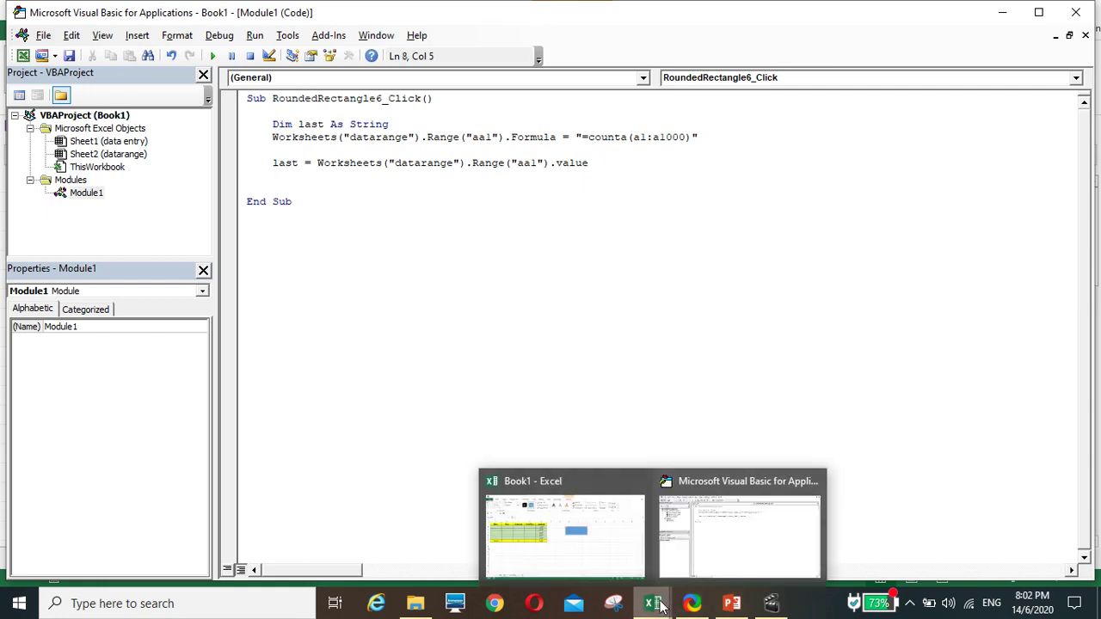
left_click(605, 567)
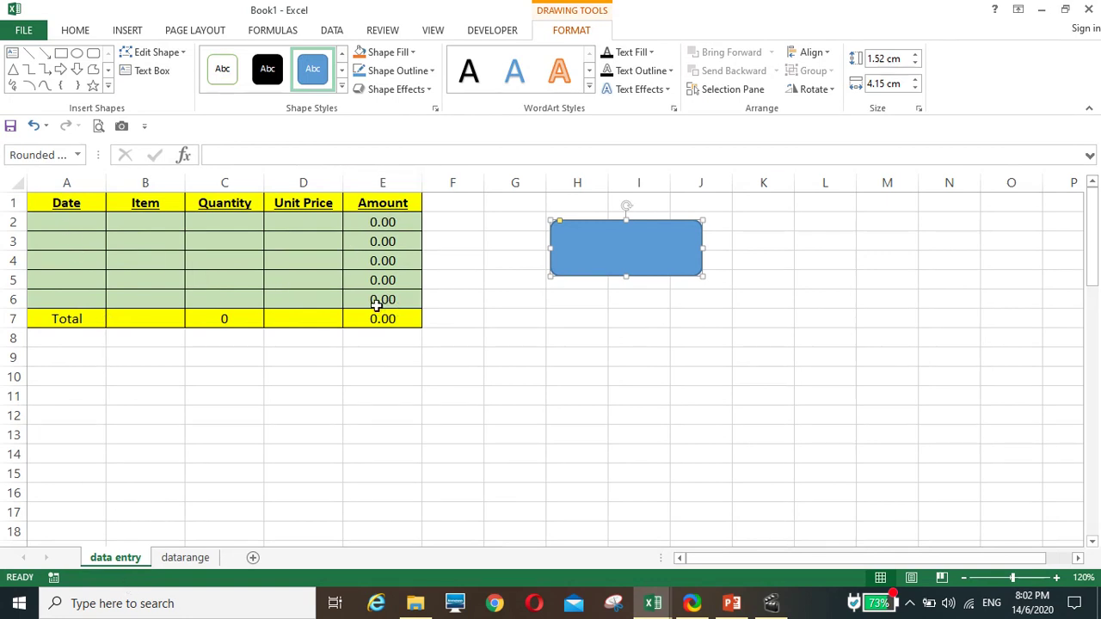
left_click(190, 561)
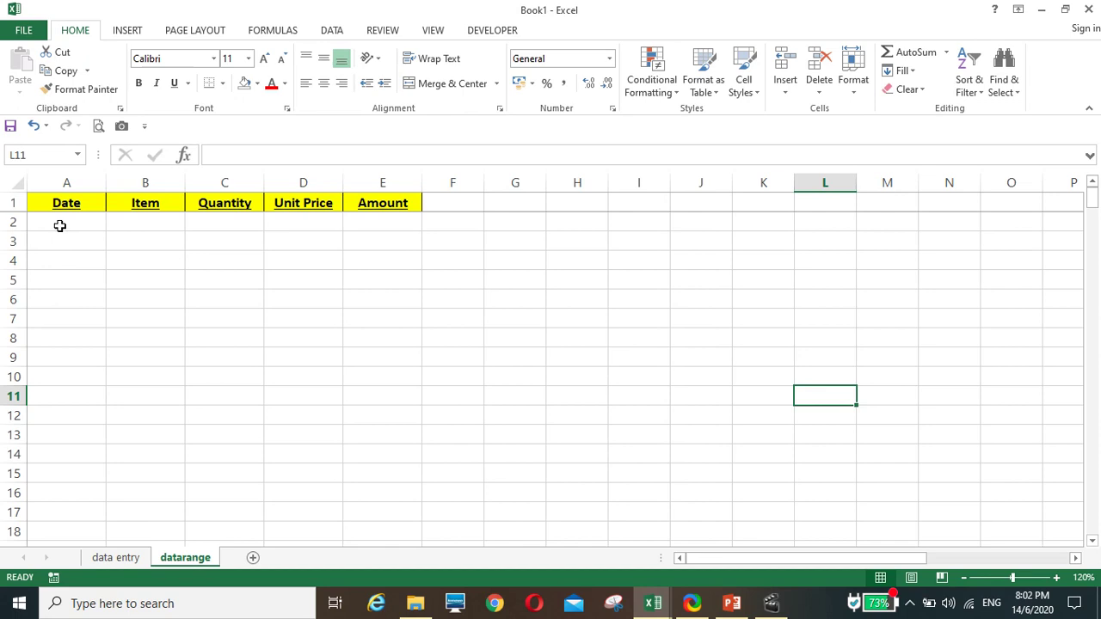
left_click(60, 226)
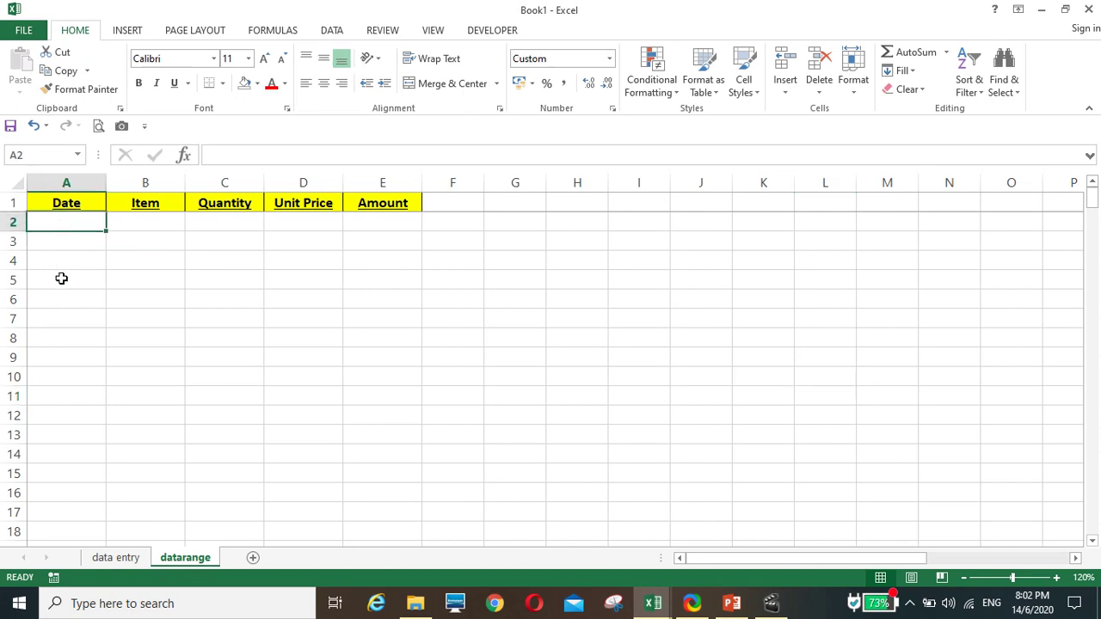
left_click(61, 318)
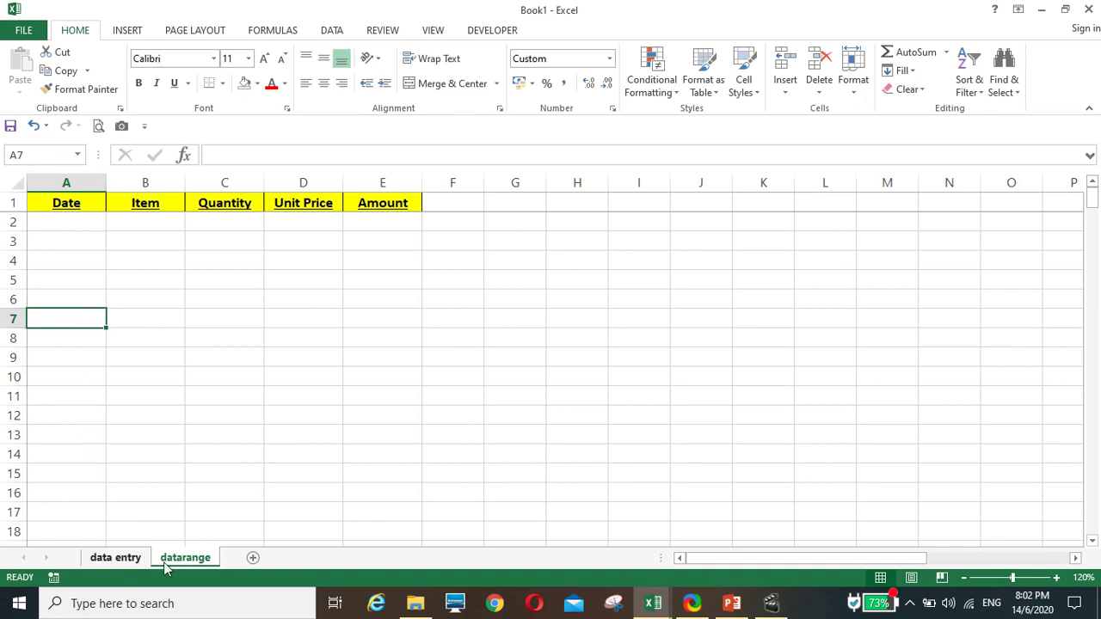
mouse_move(647, 613)
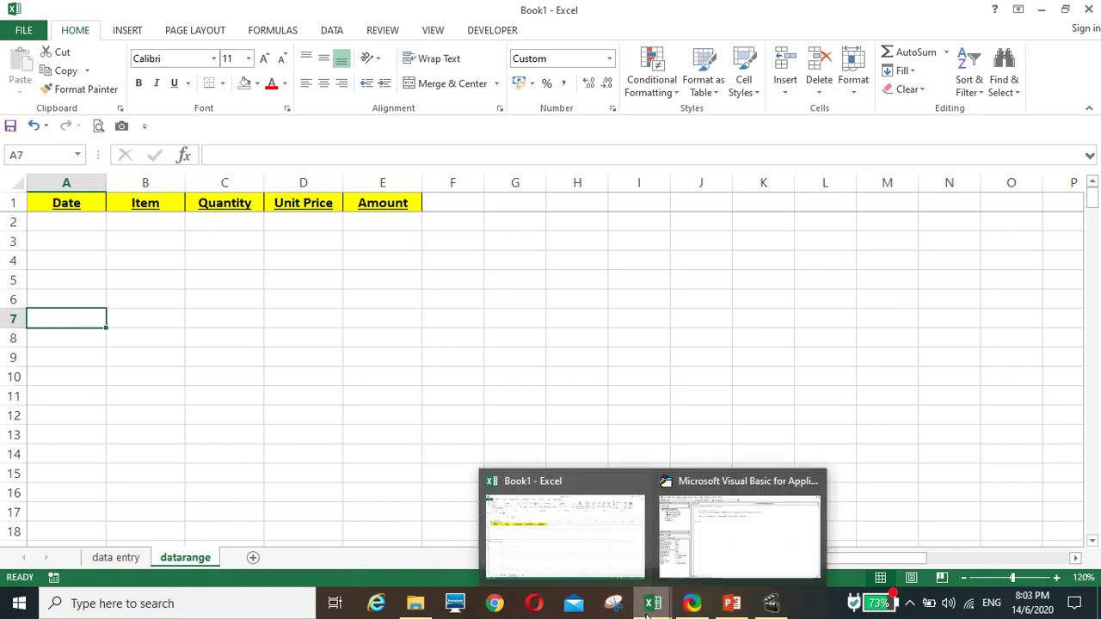
left_click(725, 554)
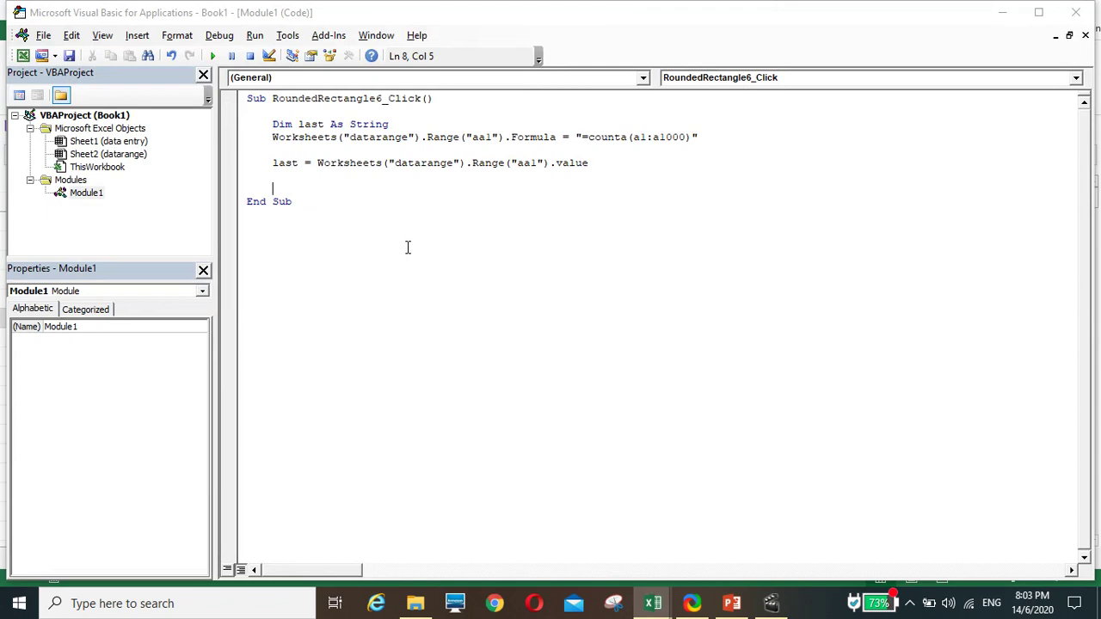
Write the line setting datarange A(last+1):E(last+5) to data entry's A2:E6 values.
type("worksh")
type("eets(")
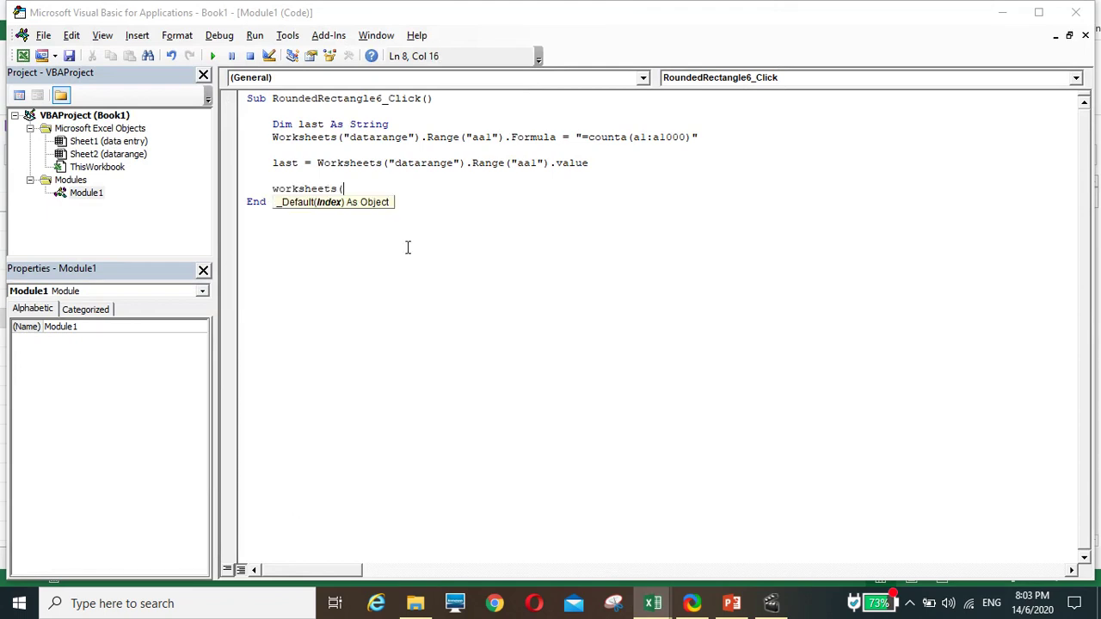
type("\"dat")
type("arange\")")
key("BackSpace")
key("BackSpace")
type("\").")
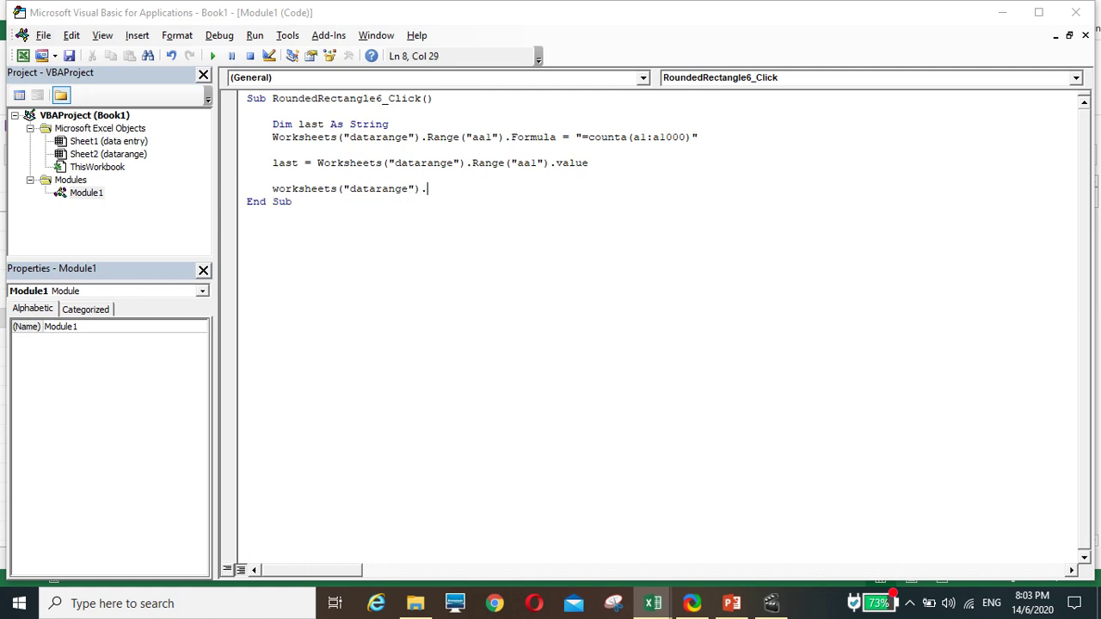
type("range")
type("(\"")
type("a")
type("\"")
type(" & ")
type("las")
type("t")
type("+ ")
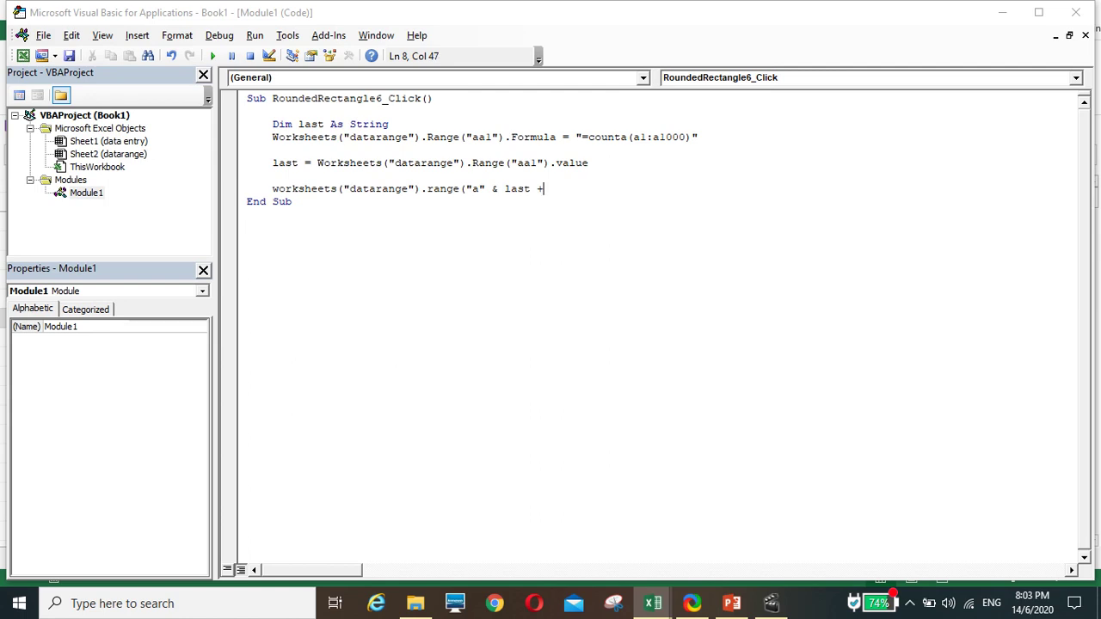
type("1 ")
type("&")
type("\"")
type(":")
type("e")
type("\" ")
type("& ")
type("las")
type("t ")
type("+")
type("5")
type(").")
type("value ")
type("= ")
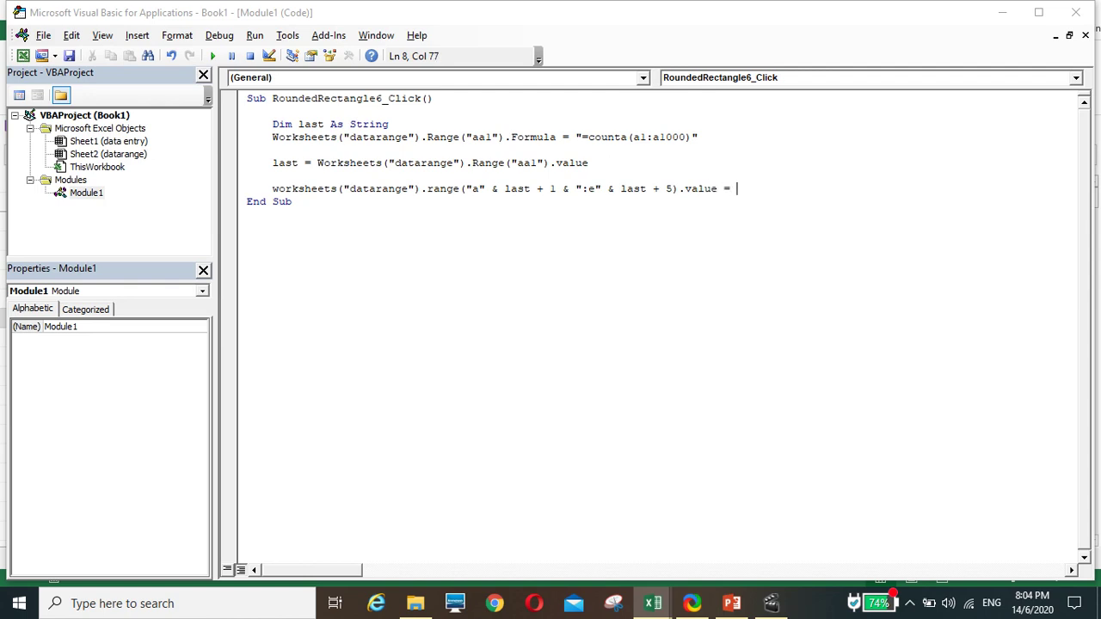
type("works")
type("heets(")
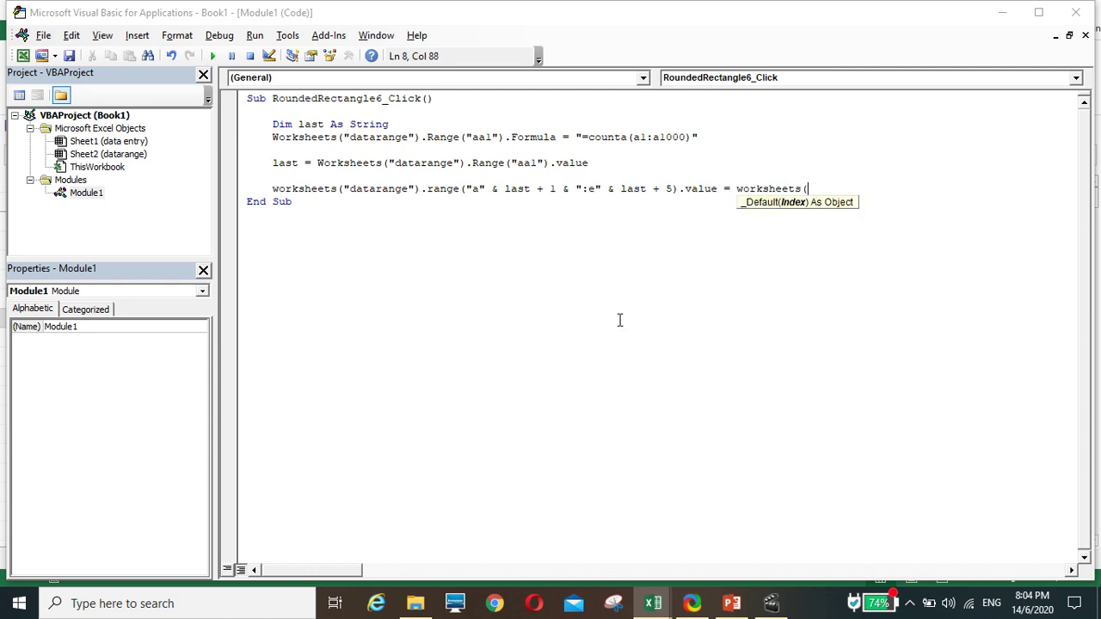
type("\"data")
type(" ent")
type("ry")
type("\"")
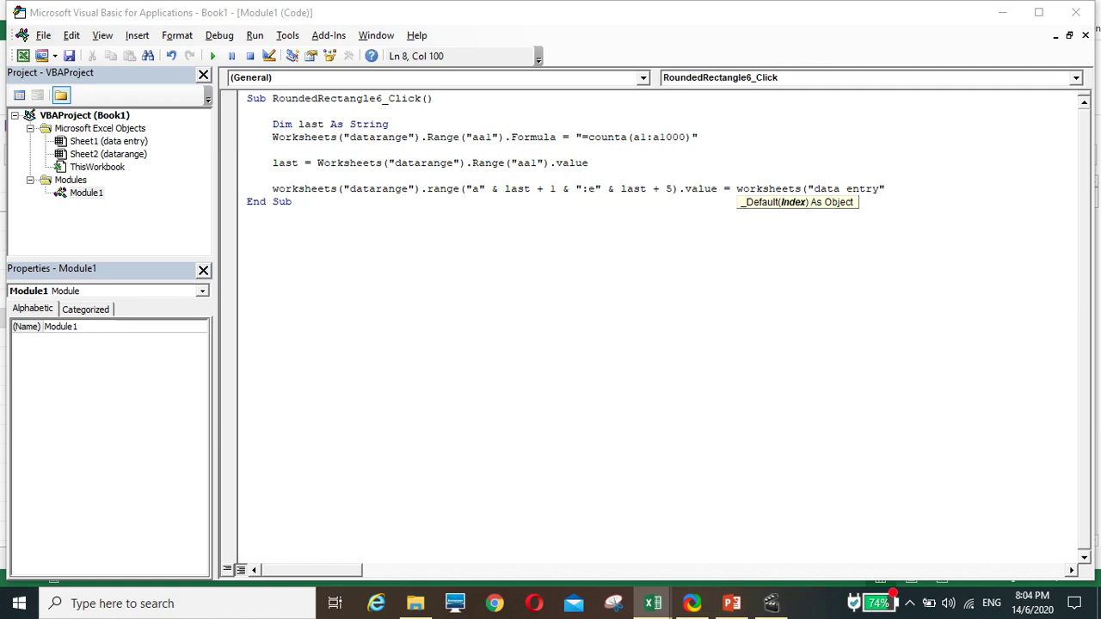
type(")")
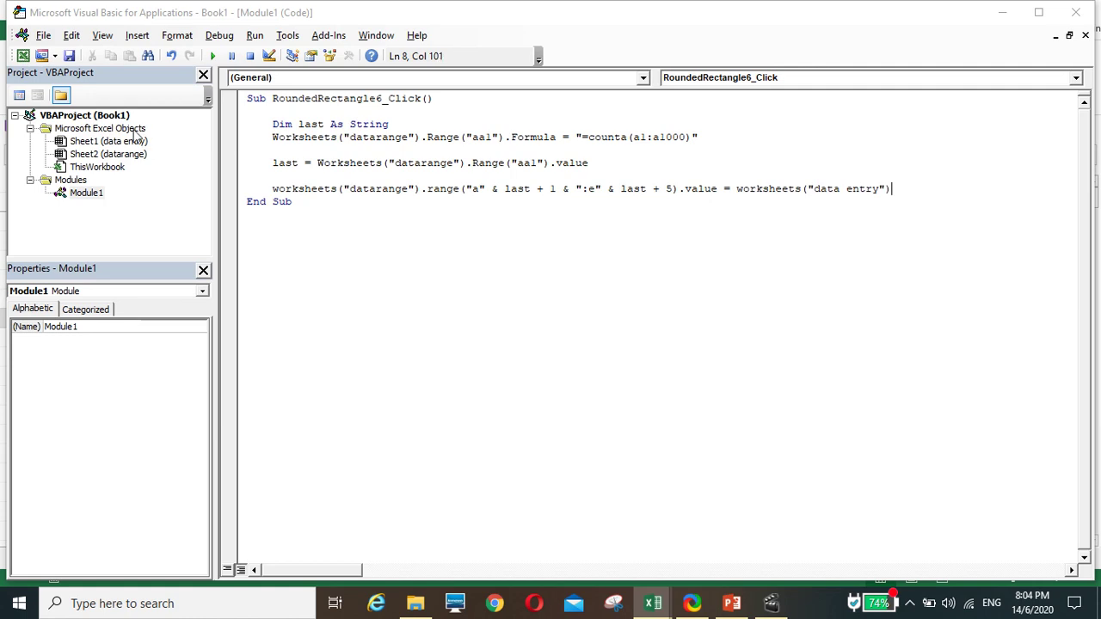
type(".range")
type("(\"")
type("a2")
type(":e")
type("6\").")
type("value")
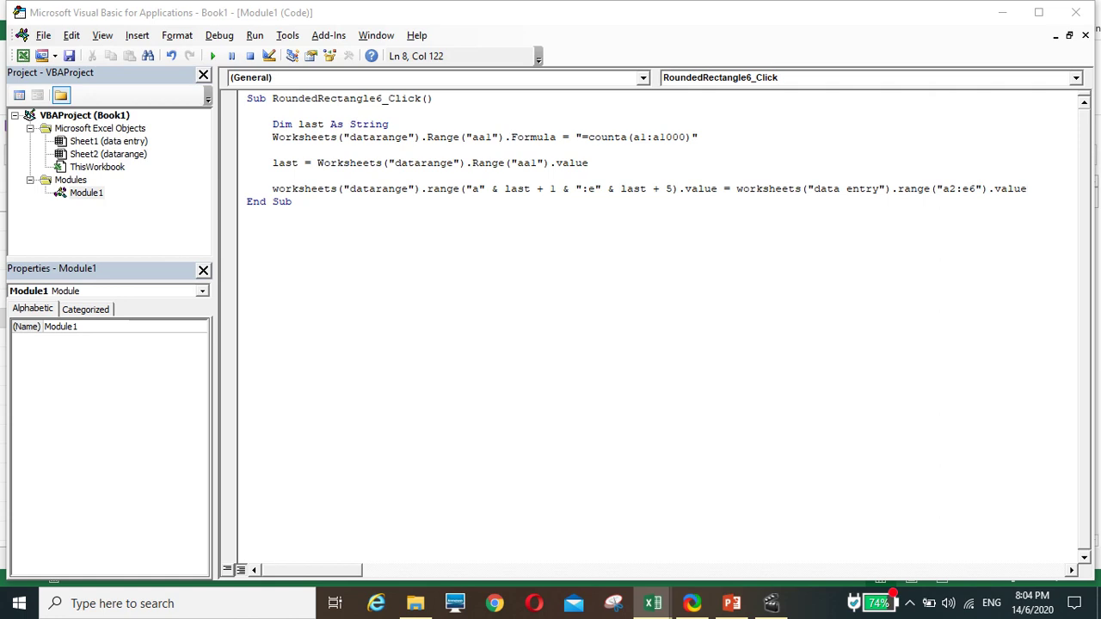
Complete the line copying data entry A2:E6 into datarange's next five rows.
key("Return")
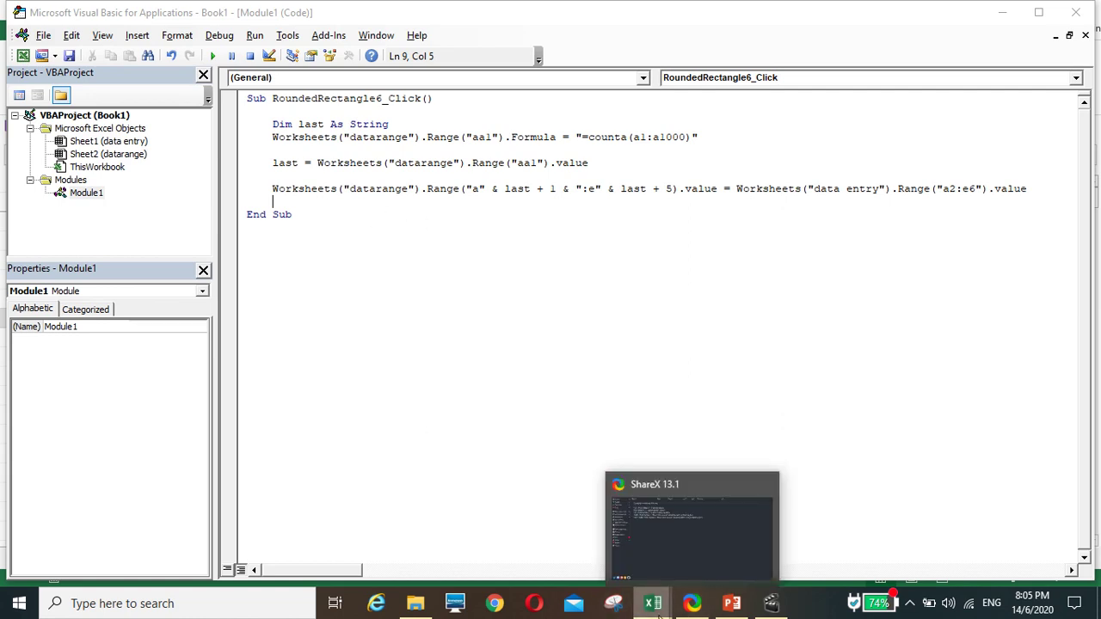
On the data entry sheet, enter date 1-Jun-20 in A2 and copy it into A3:A4.
mouse_move(656, 608)
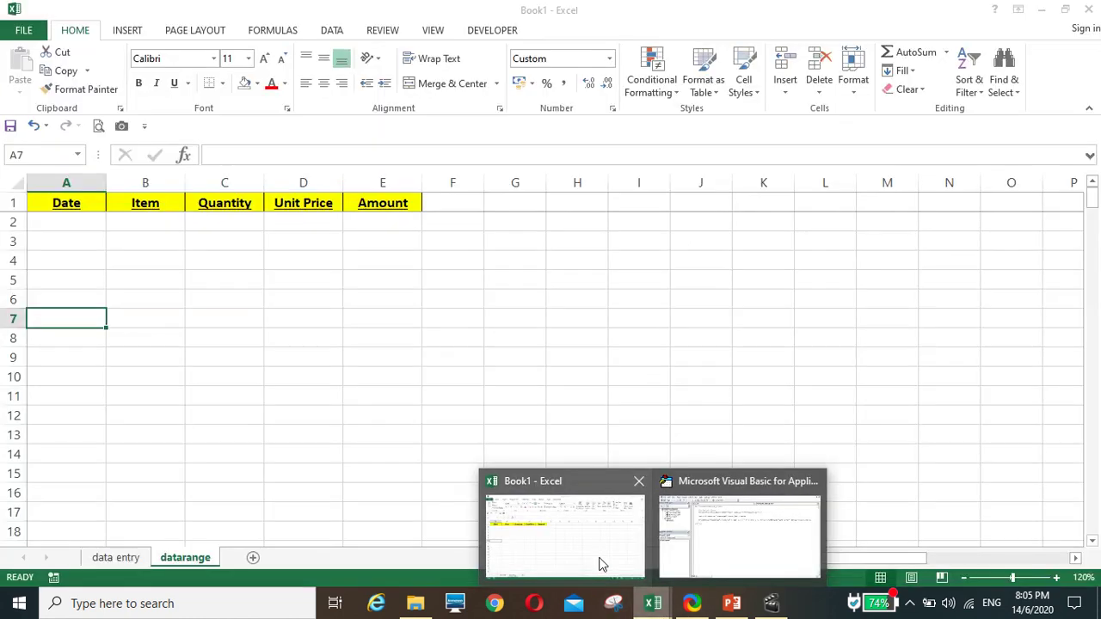
left_click(602, 564)
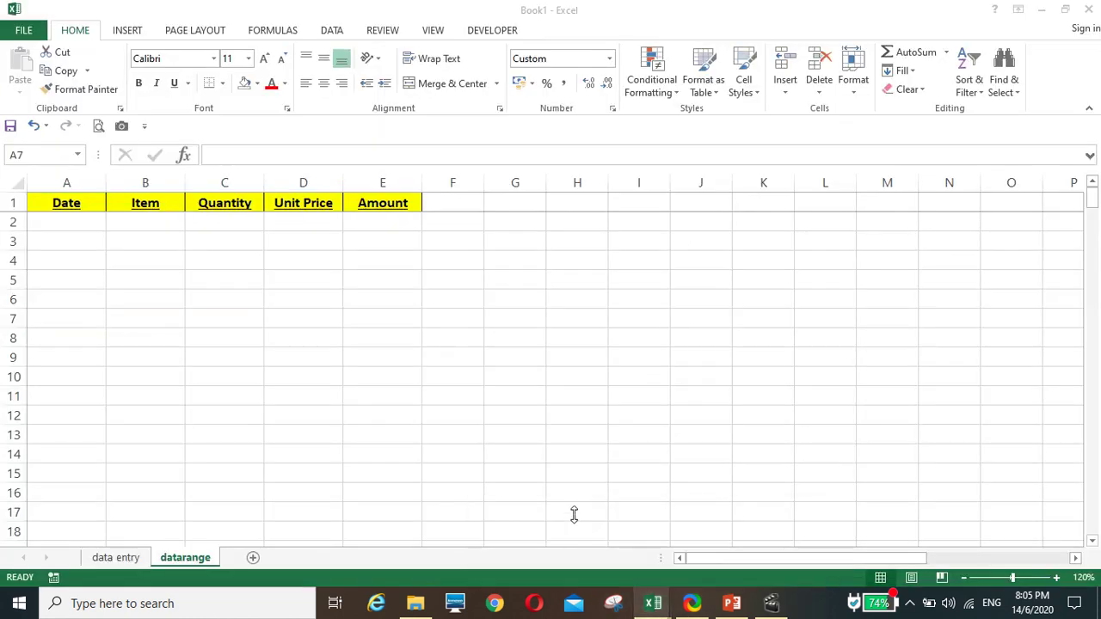
left_click(120, 558)
left_click(633, 424)
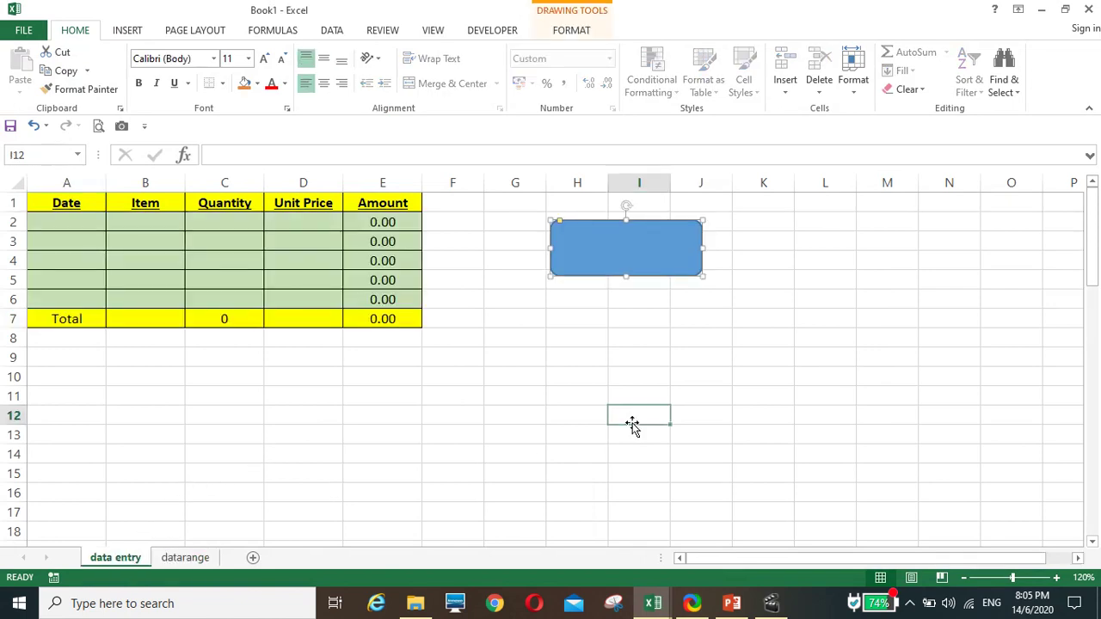
left_click(632, 424)
left_click(61, 221)
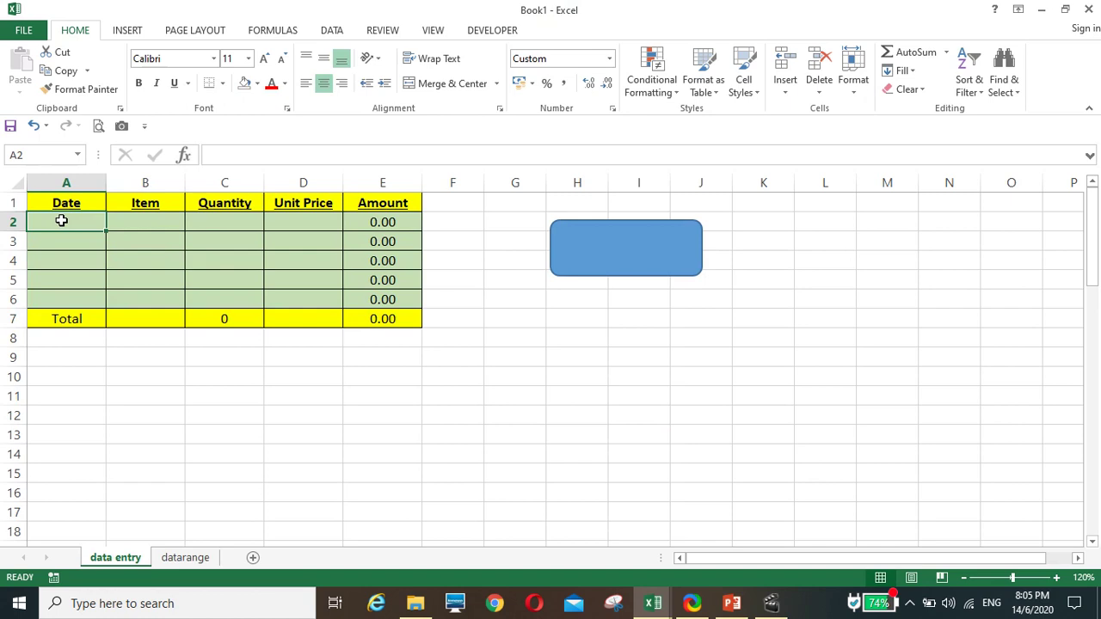
type("1")
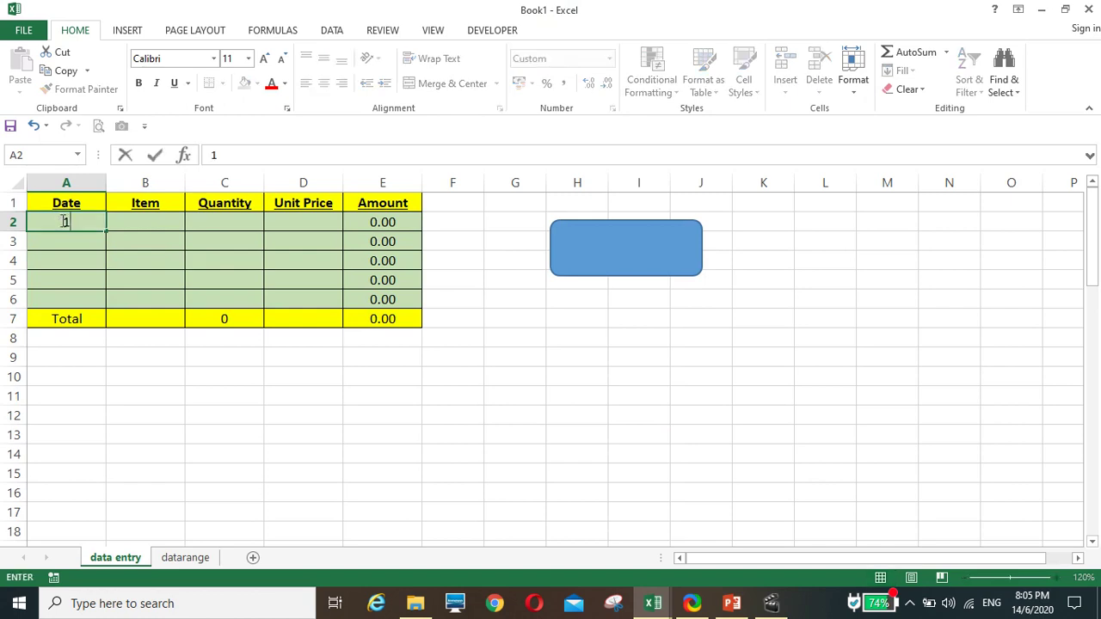
type("/")
type("6")
key("Return")
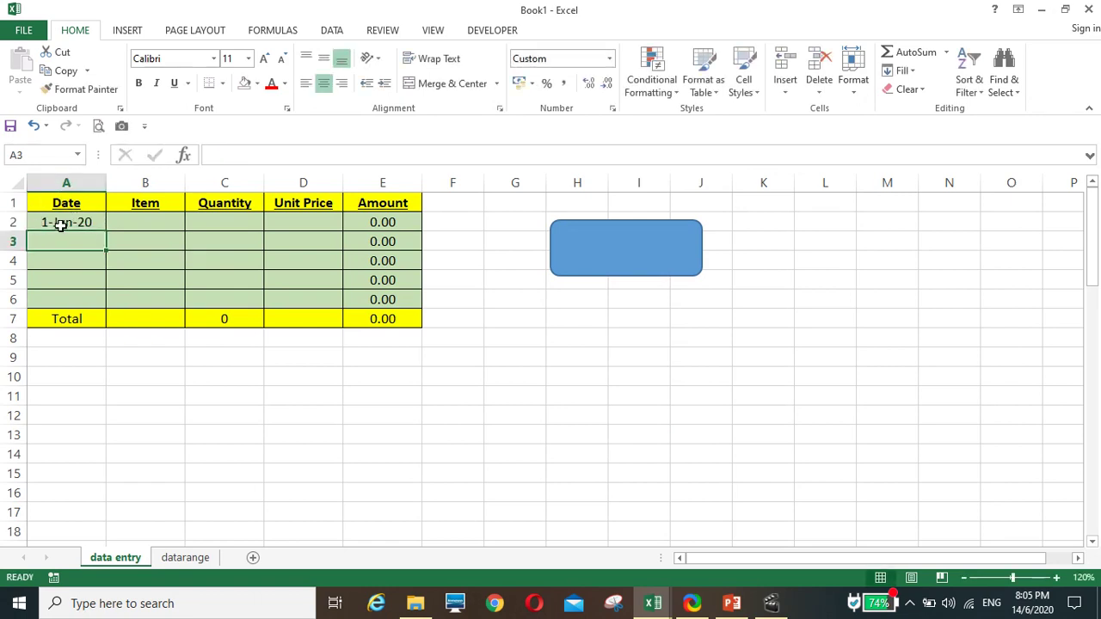
left_click(57, 222)
right_click(62, 226)
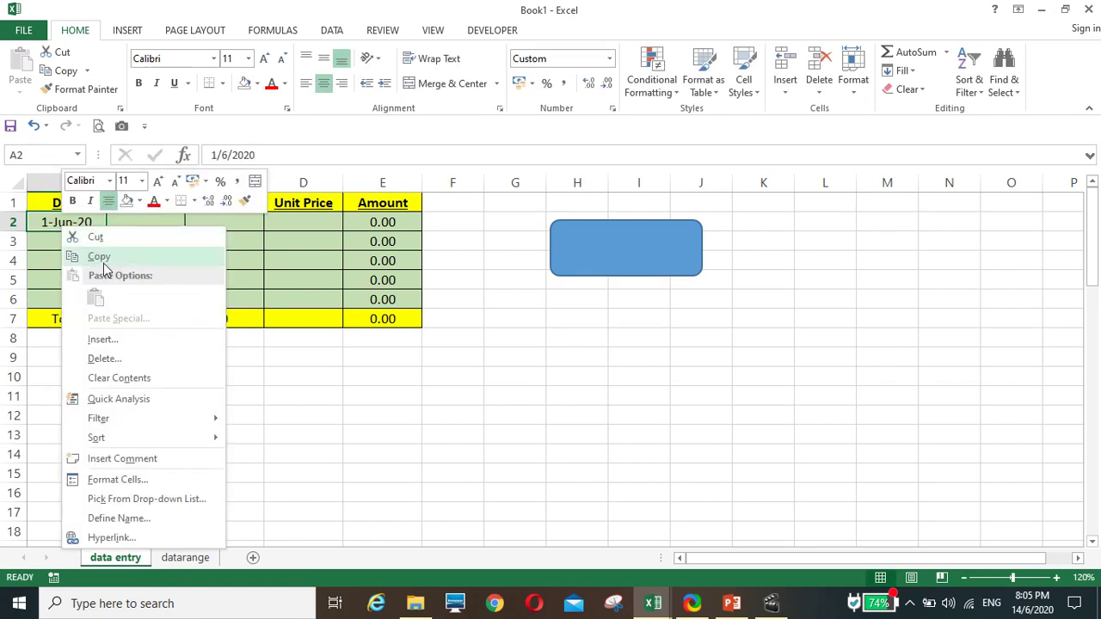
left_click(103, 262)
left_click_drag(57, 241, 58, 260)
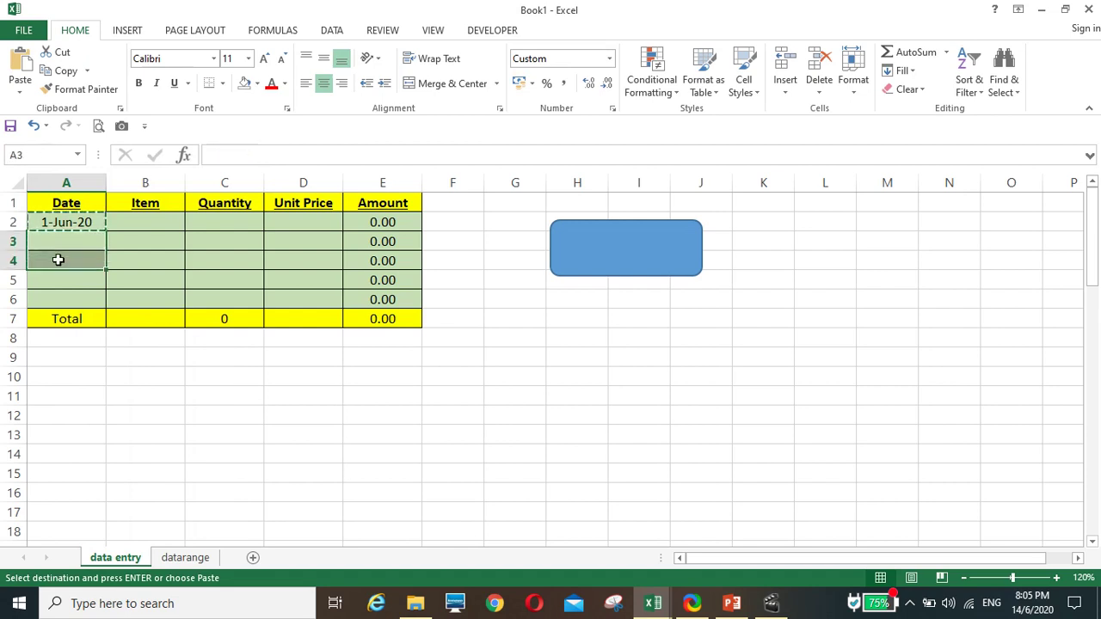
key("Return")
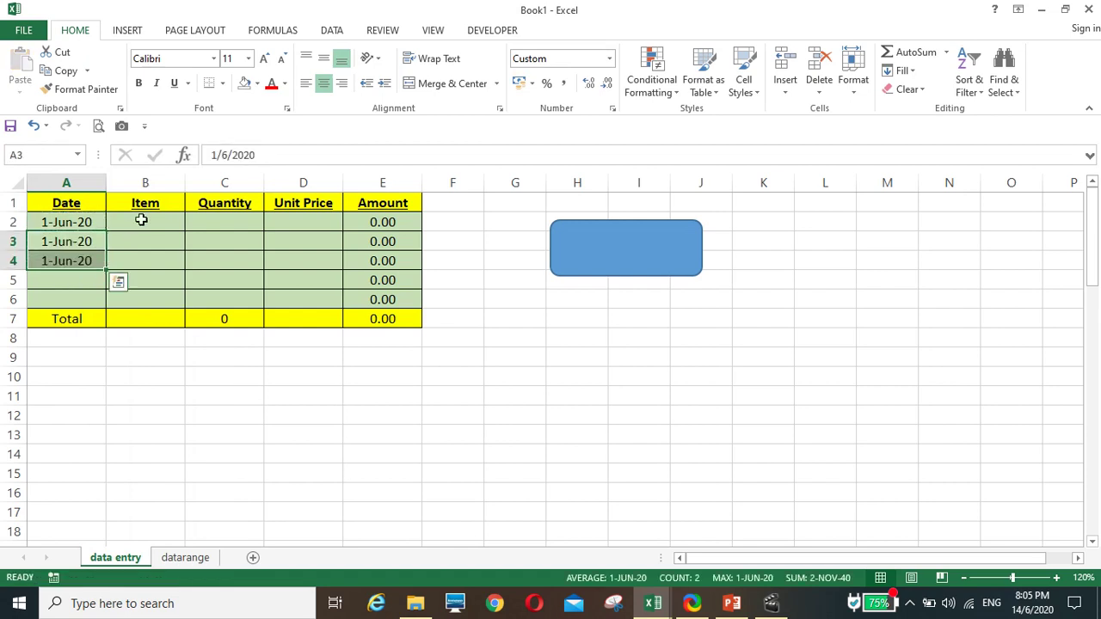
Enter the items abc, bcd and def in B2:B4.
left_click(141, 221)
type("ad")
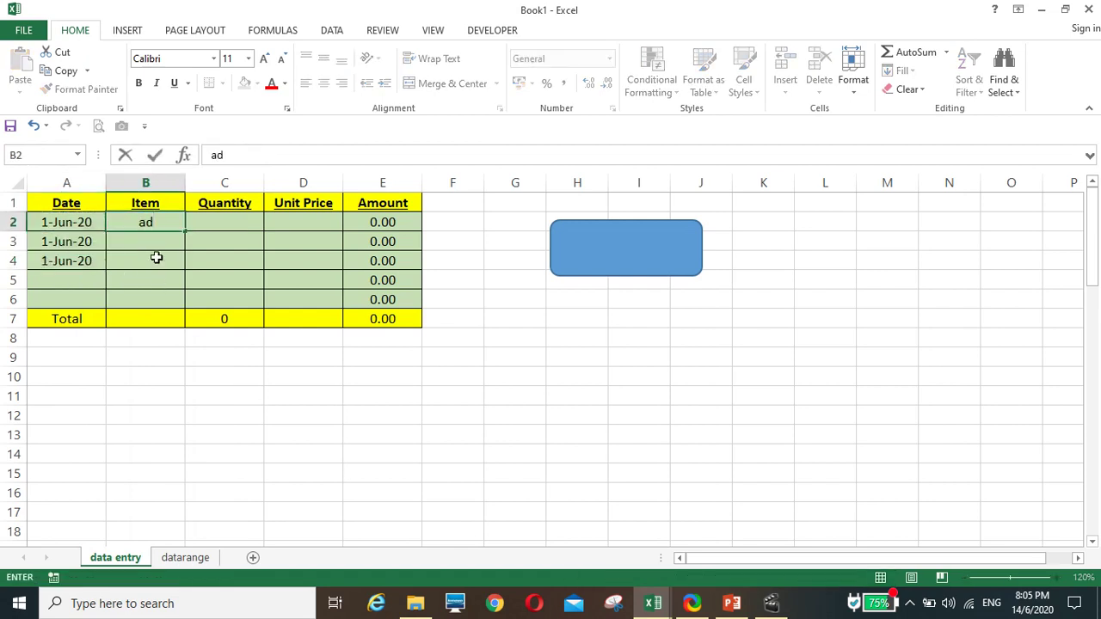
left_click(151, 242)
type("fdf")
left_click(214, 224)
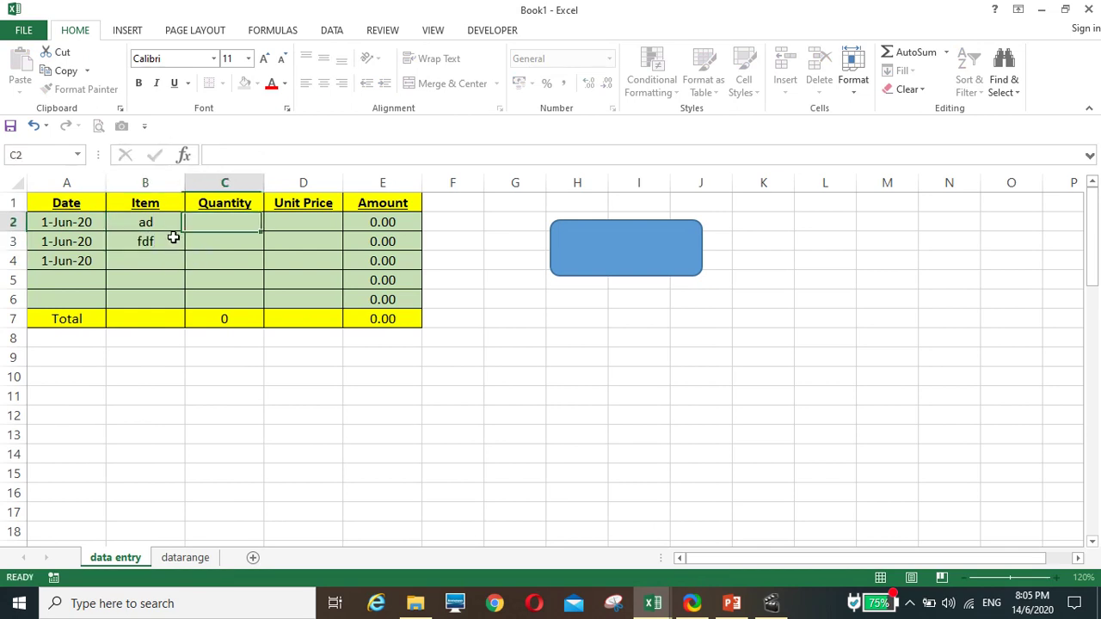
left_click(140, 260)
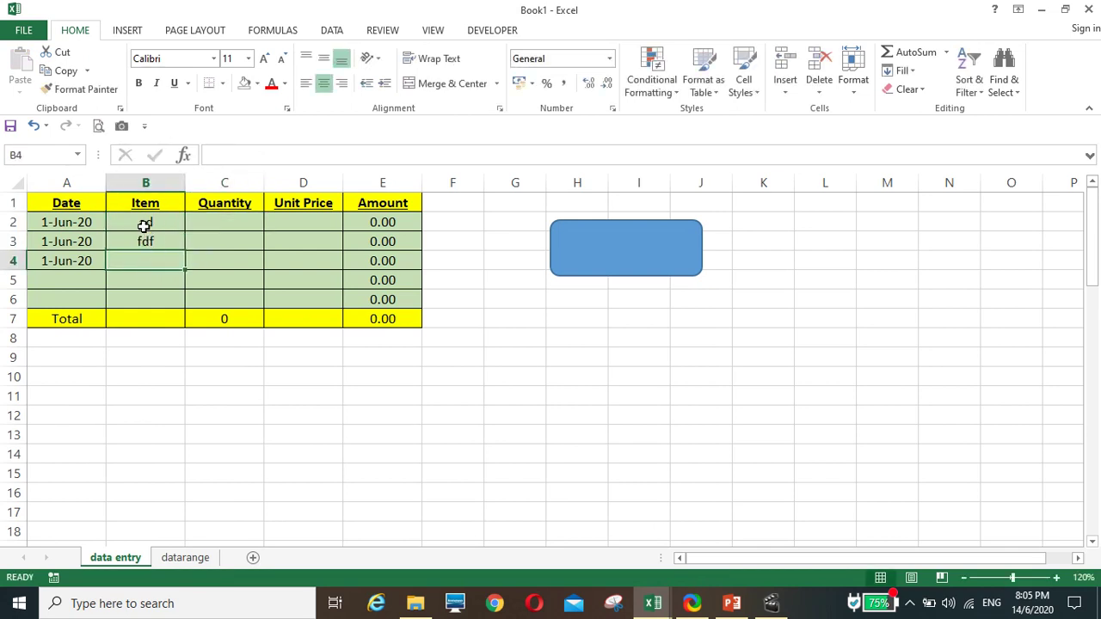
left_click(145, 223)
left_click(150, 260)
left_click(145, 222)
type("abc")
key("Return")
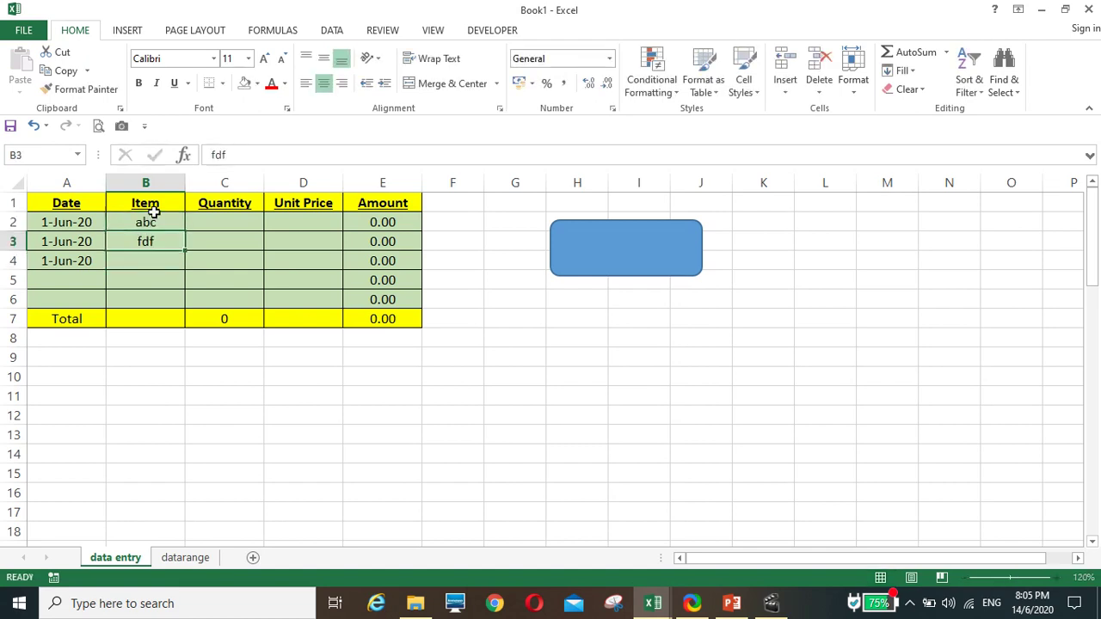
type("bc")
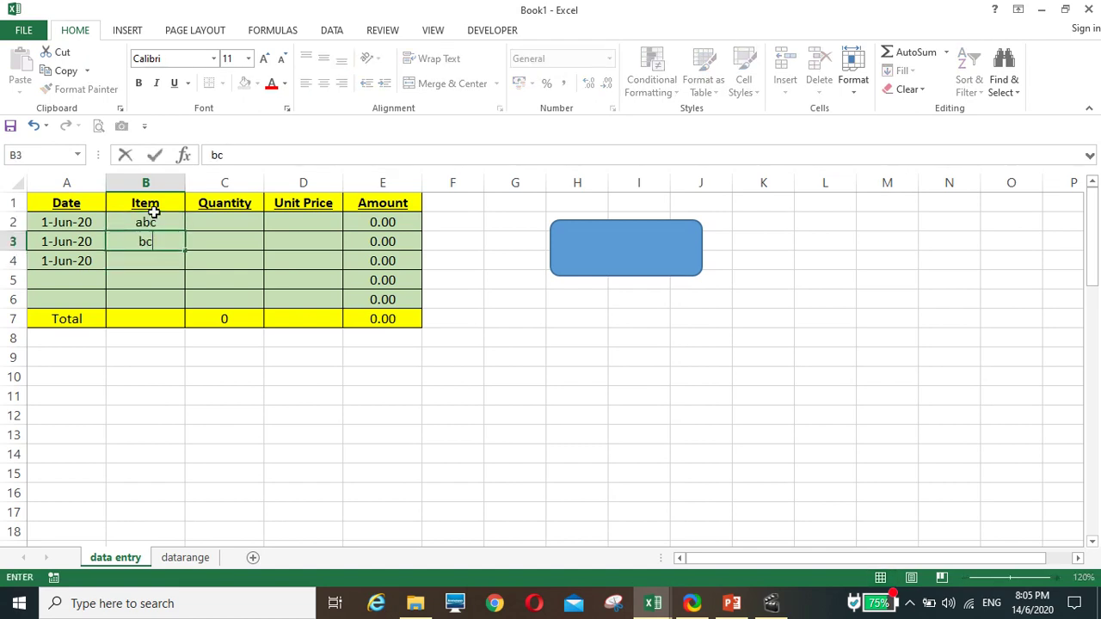
type("d")
key("Return")
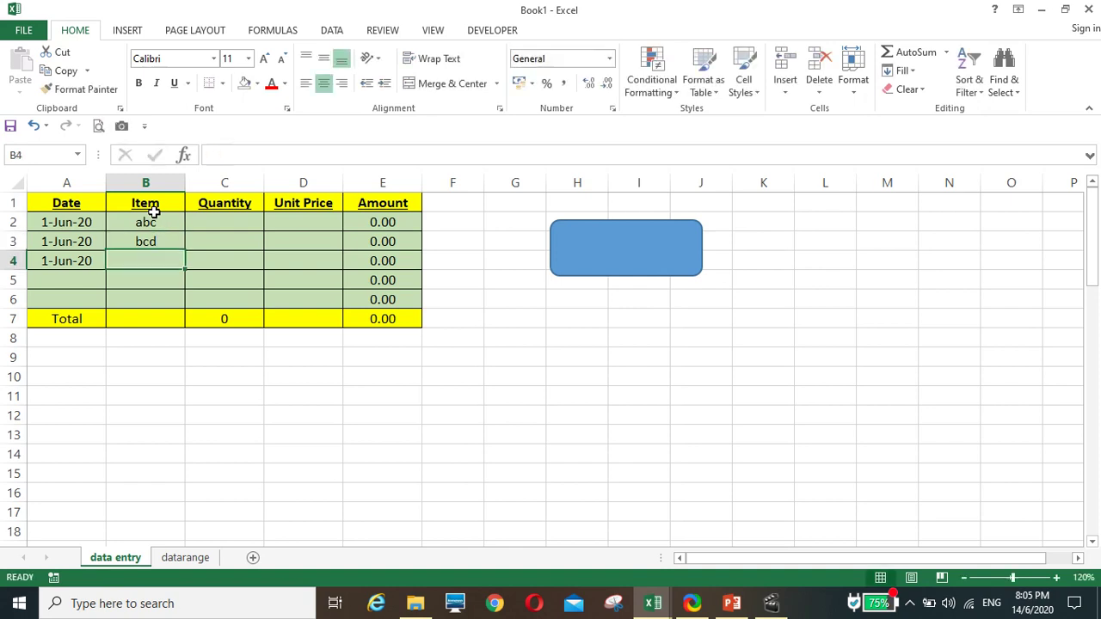
type("def")
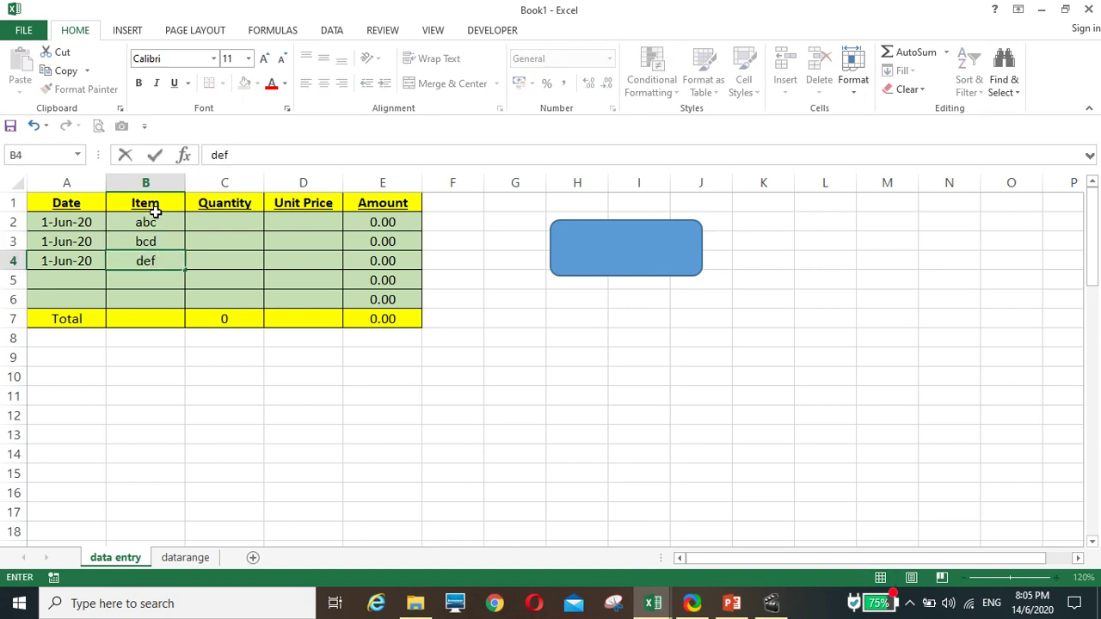
left_click(225, 225)
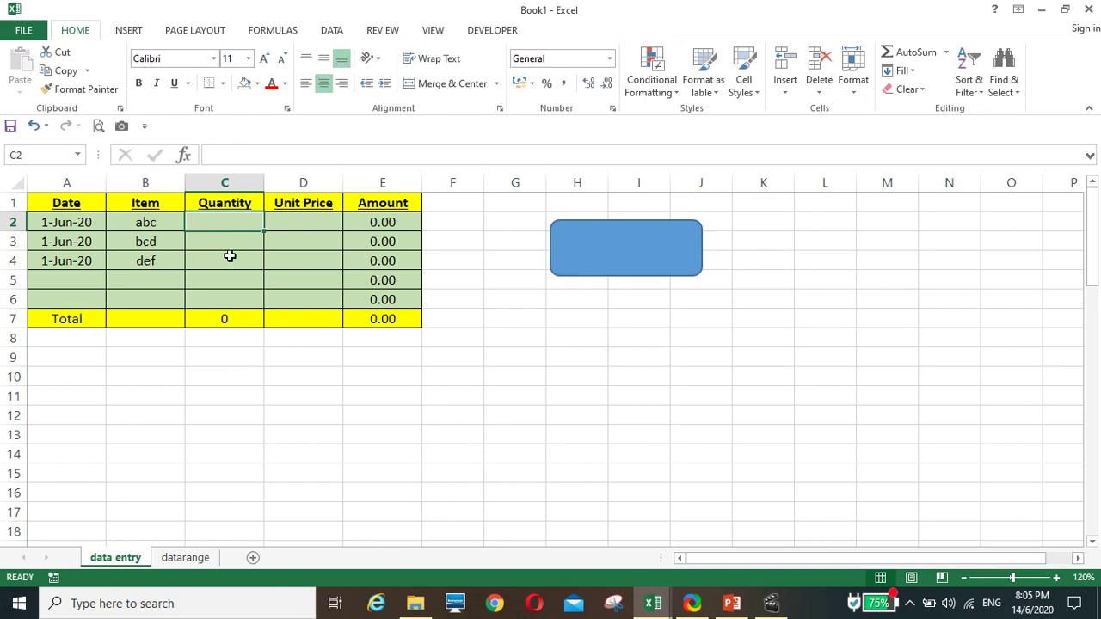
Enter quantities 1, 2, 3 in C2:C4 and unit prices 1, 2, 3 in D2:D4.
type("1")
key("Return")
type("2")
key("Return")
type("3")
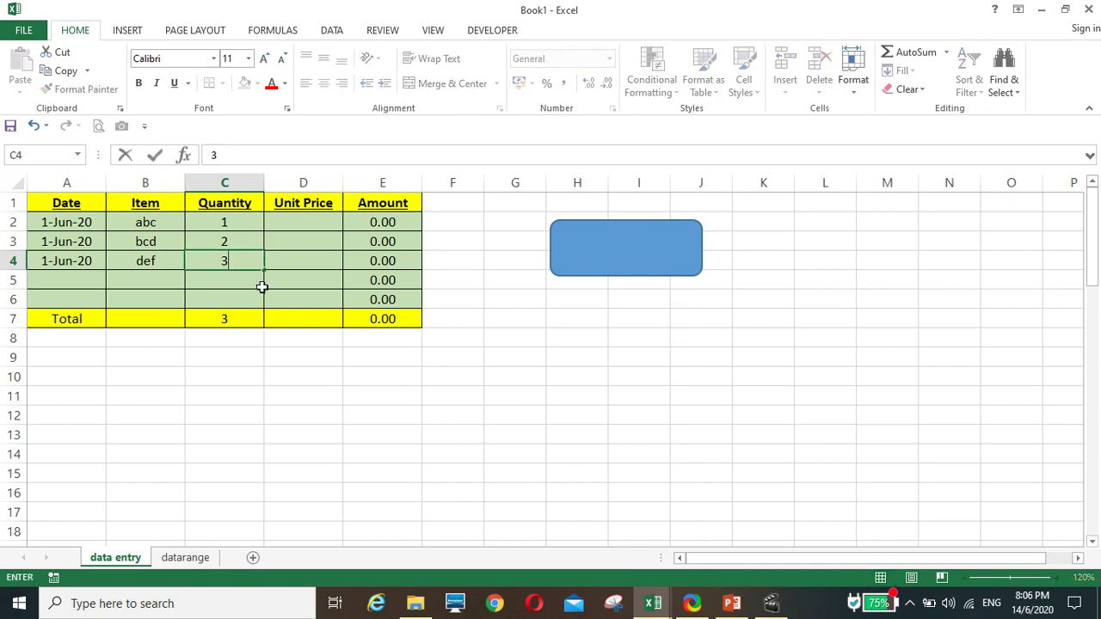
left_click(298, 226)
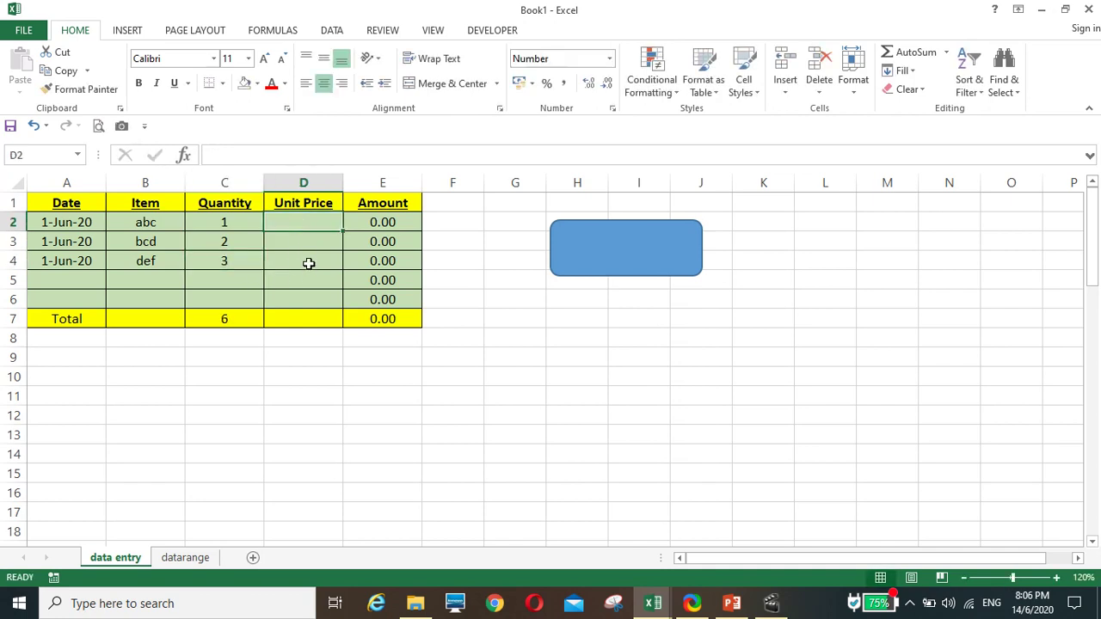
type("1")
key("Return")
type("2")
key("Return")
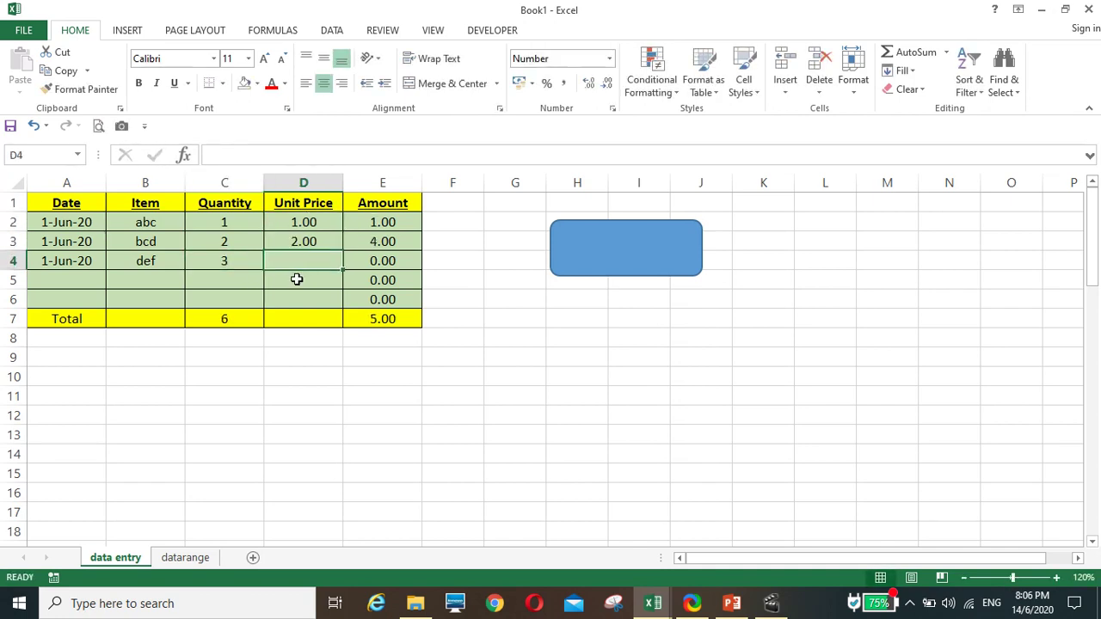
type("3")
key("Return")
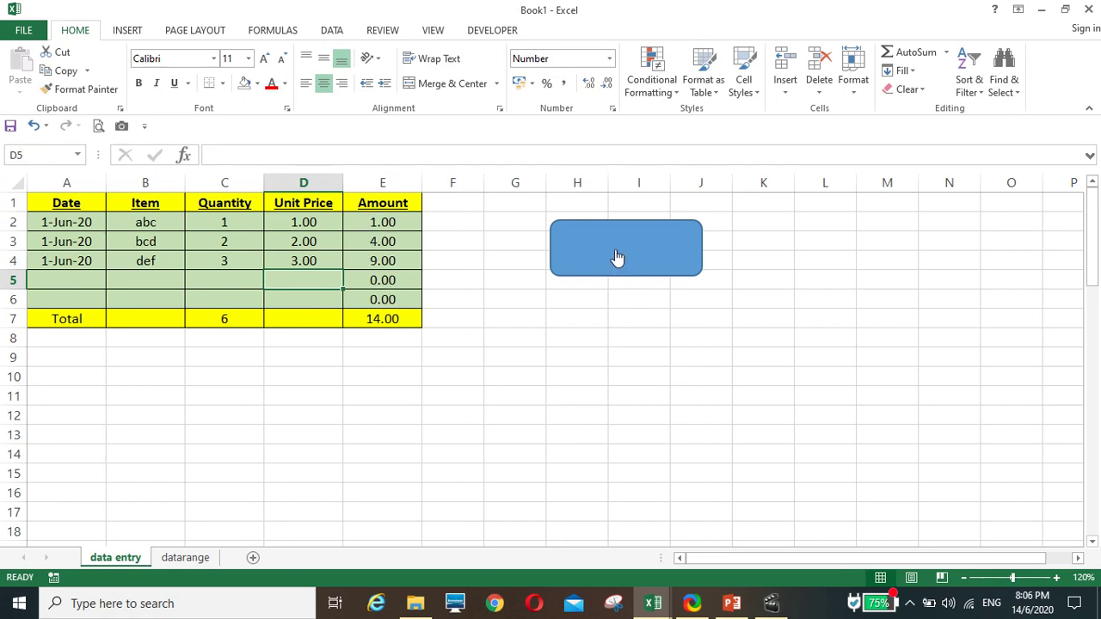
Run the macro button to append the rows, then clear the def row A4:D4.
left_click(180, 561)
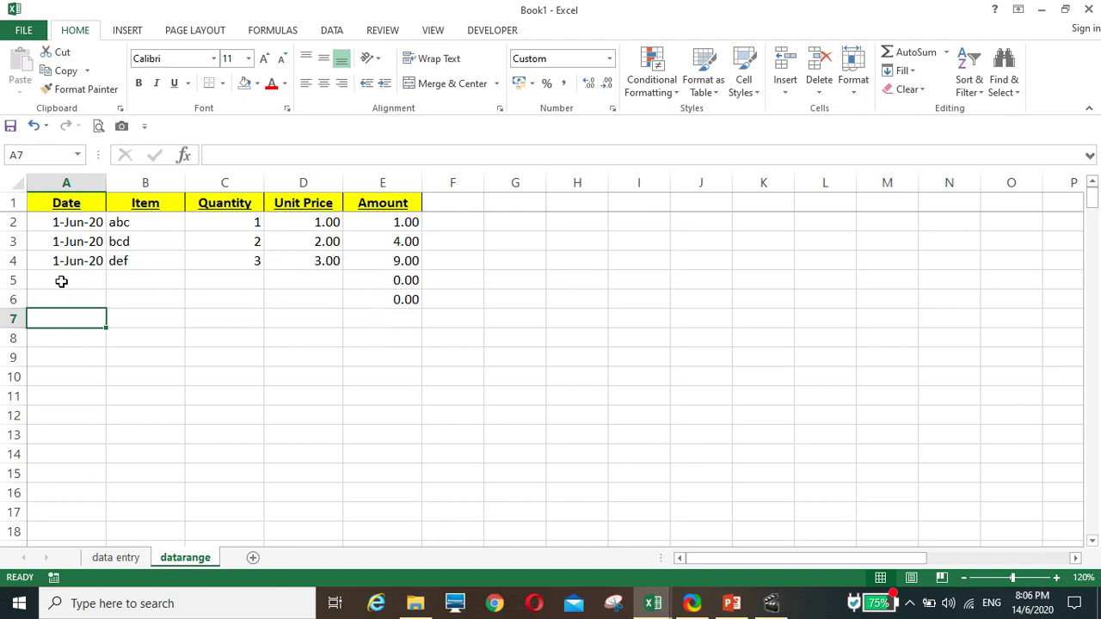
left_click(120, 563)
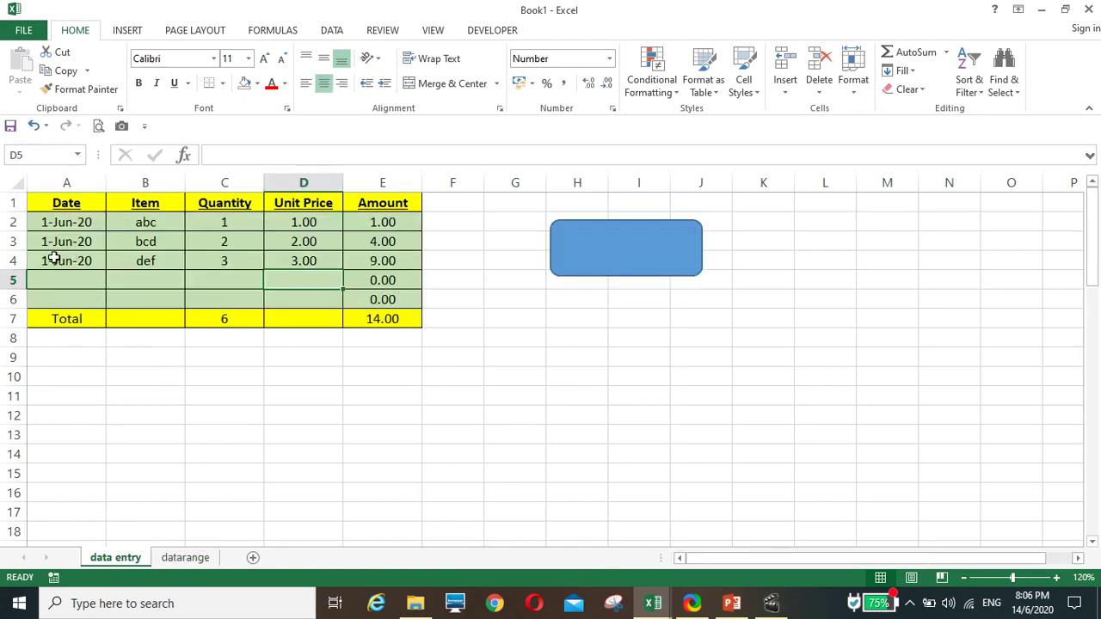
left_click_drag(53, 258, 297, 259)
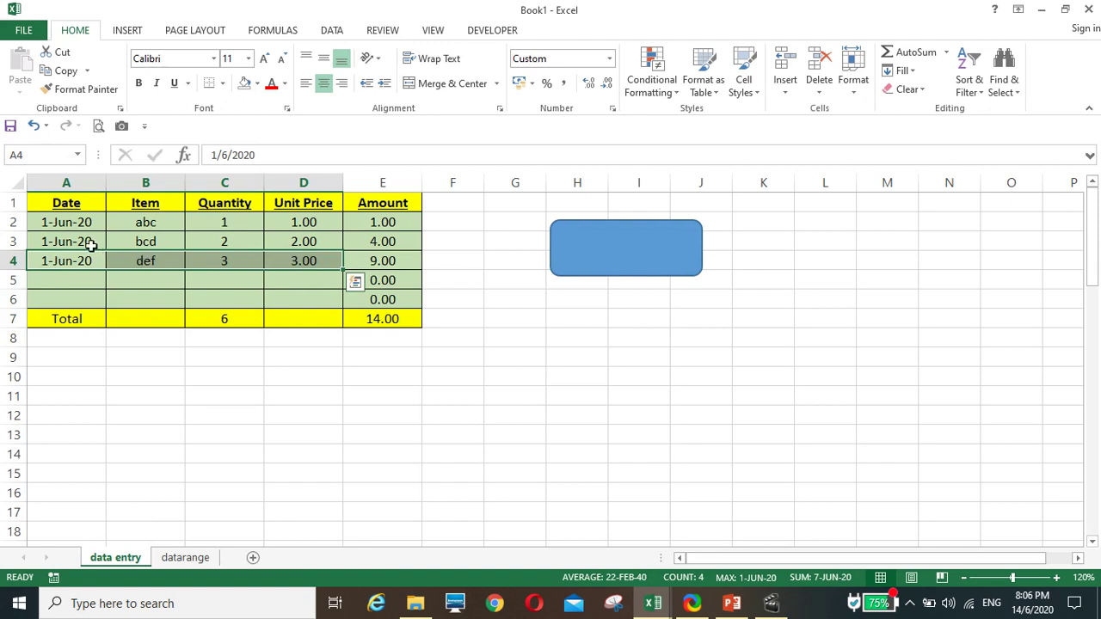
key("Delete")
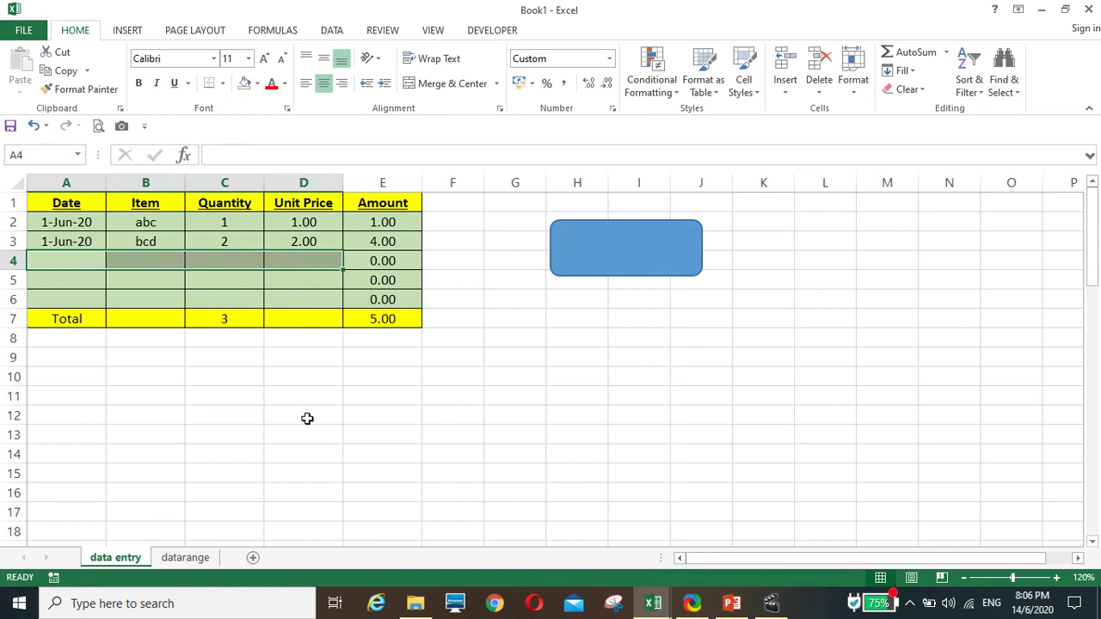
left_click(307, 417)
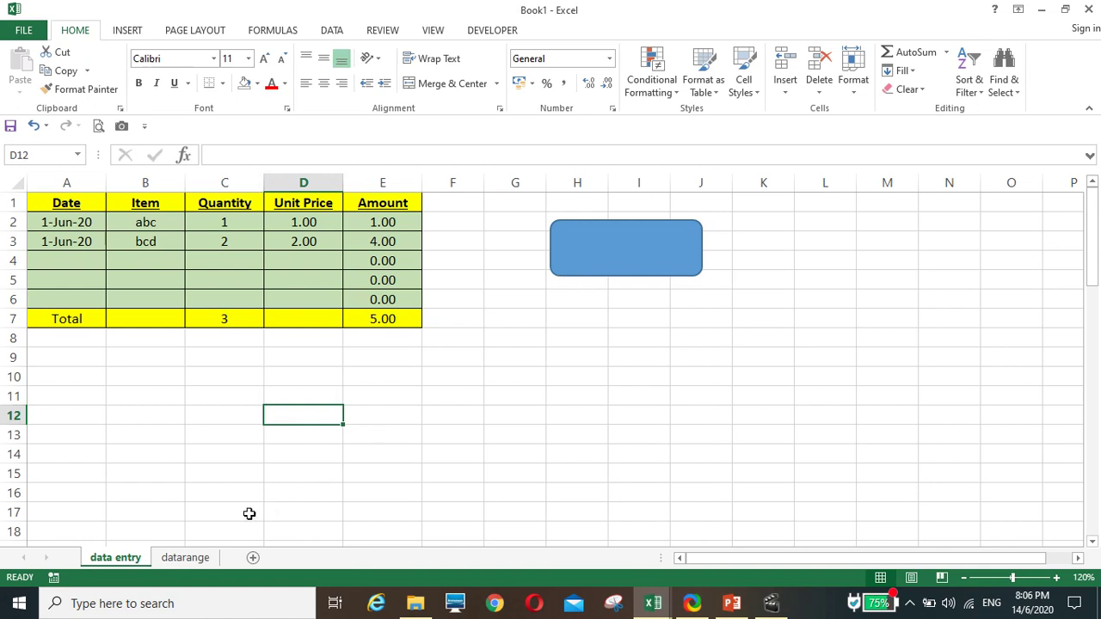
Review the datarange sheet, then select the entry dates in A2:A3.
left_click(185, 559)
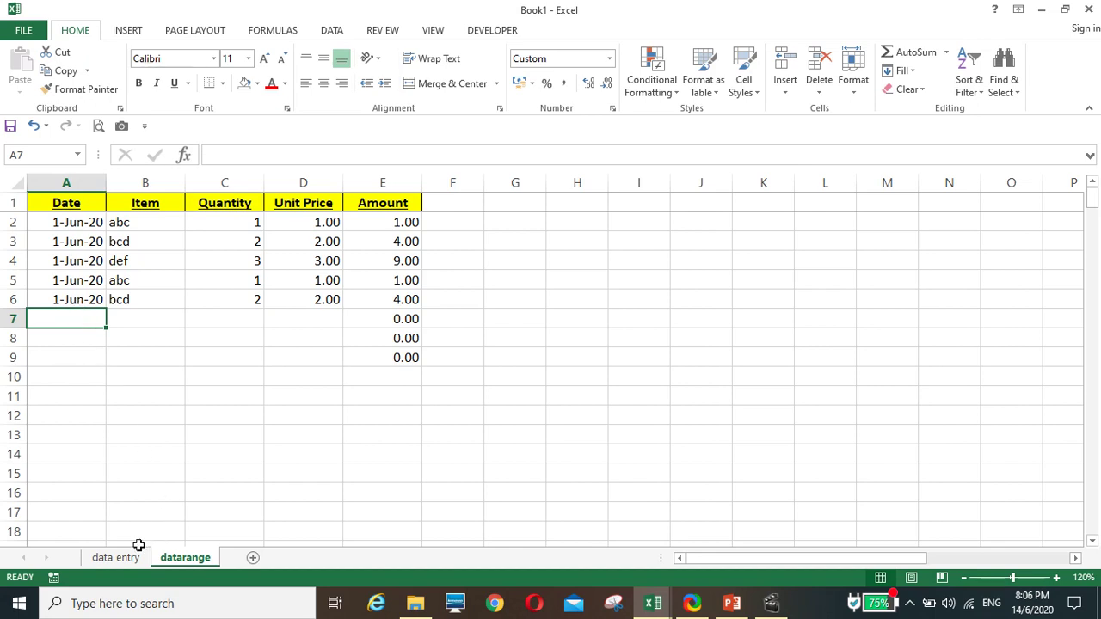
left_click(116, 558)
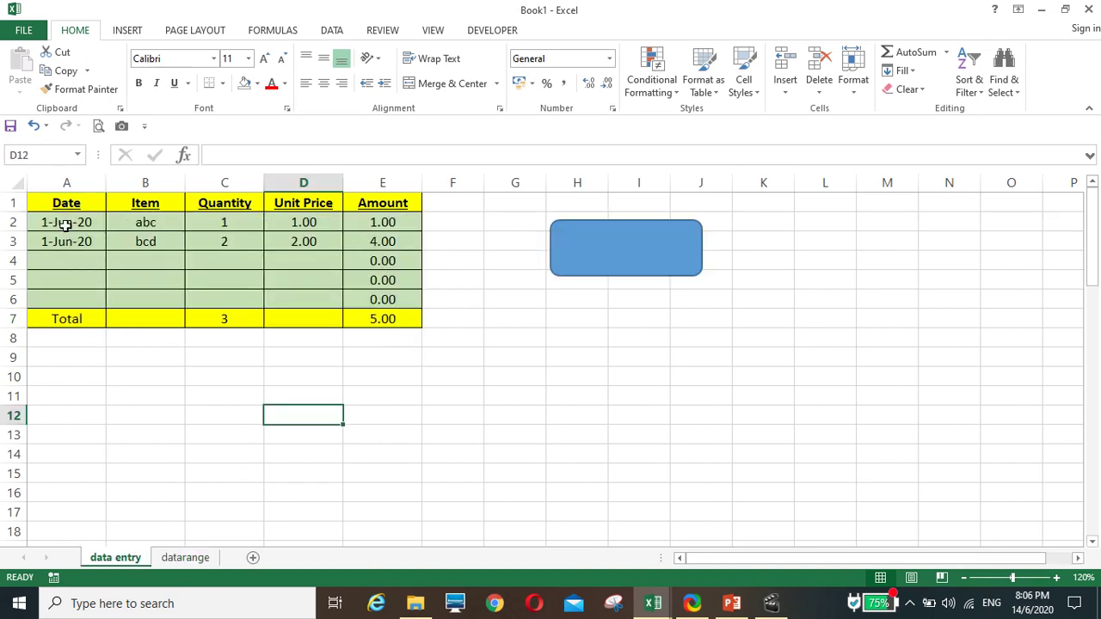
left_click_drag(65, 221, 106, 306)
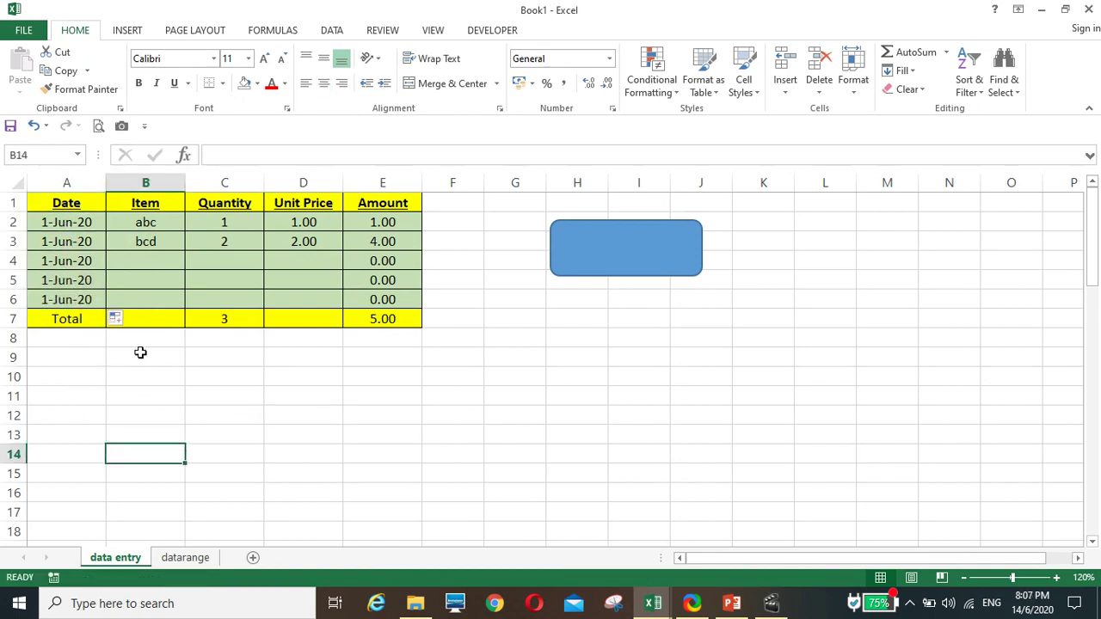
Enter item fsdf, quantity 6 and unit price 5 in row 6.
left_click(140, 298)
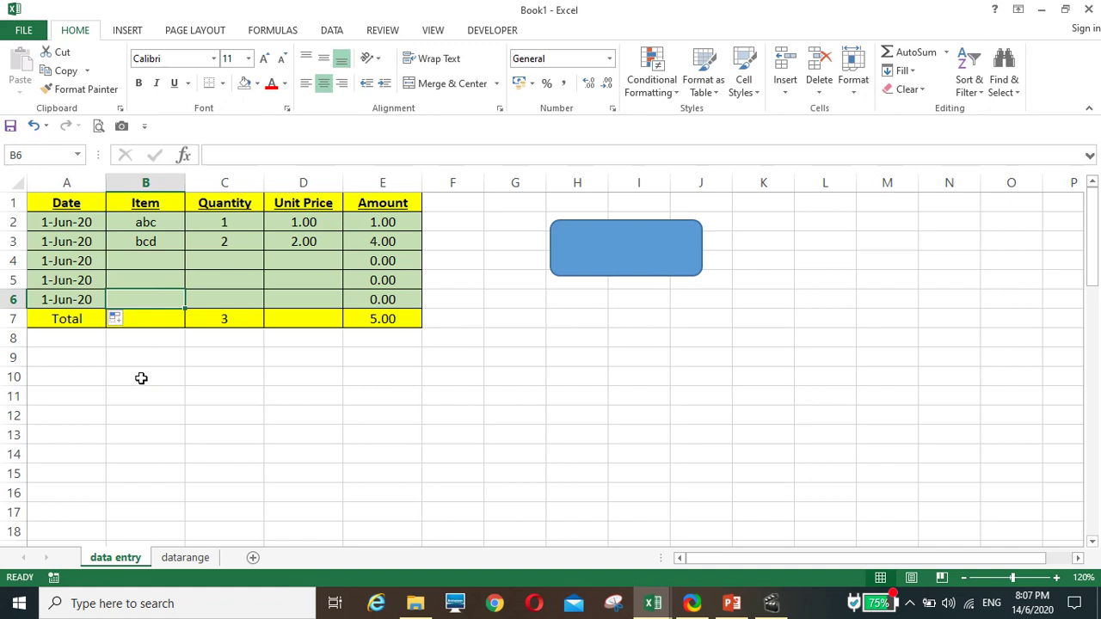
type("fsdf")
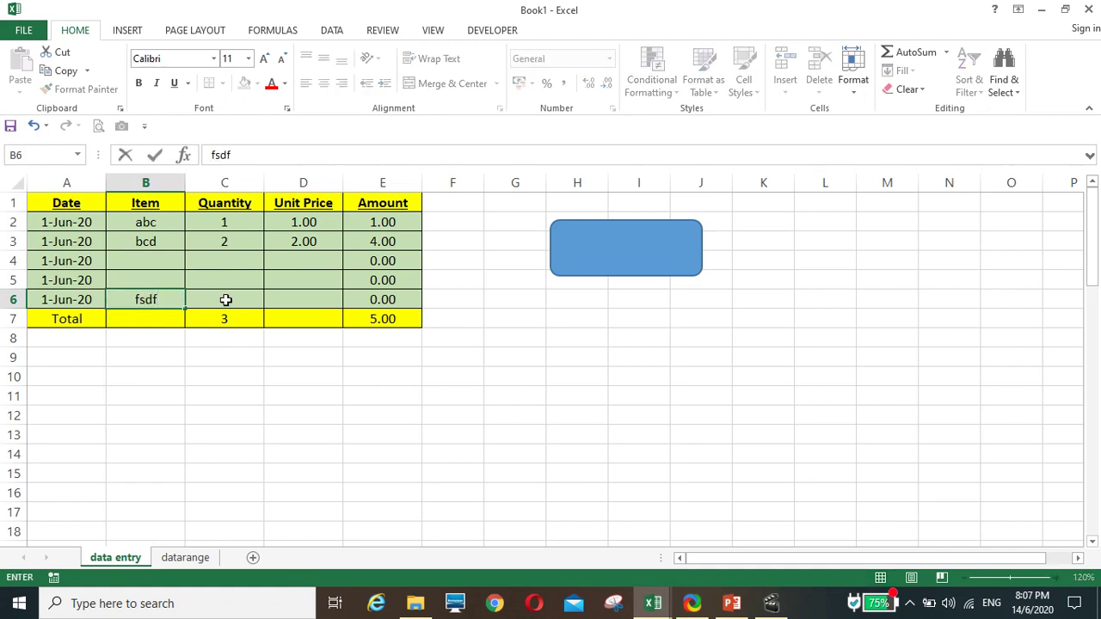
key("Tab")
type("6")
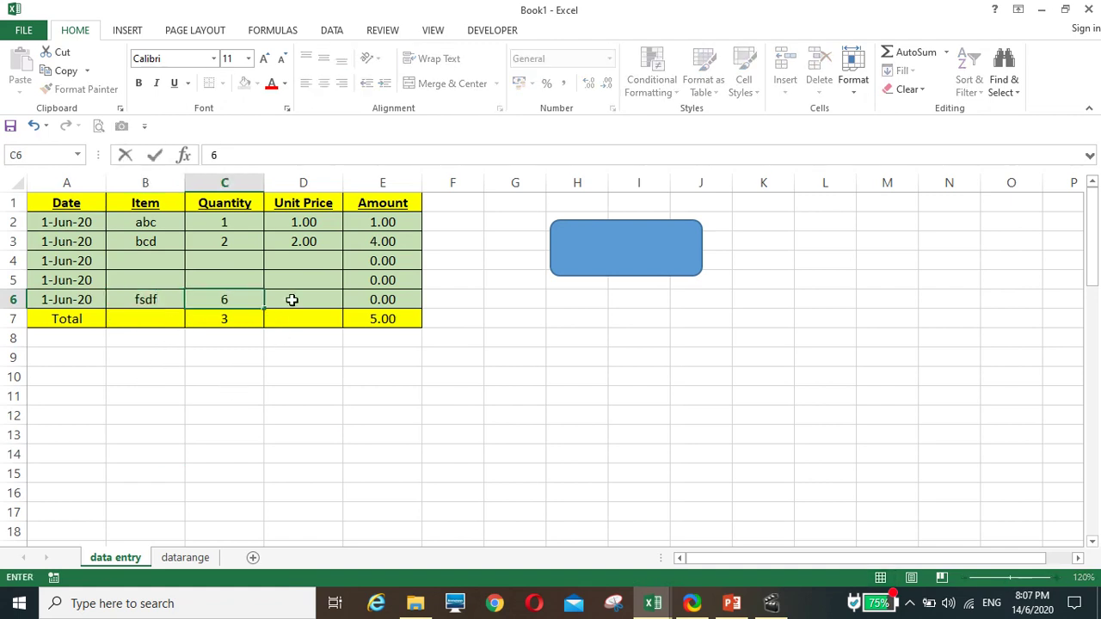
key("Tab")
type("5")
left_click(292, 407)
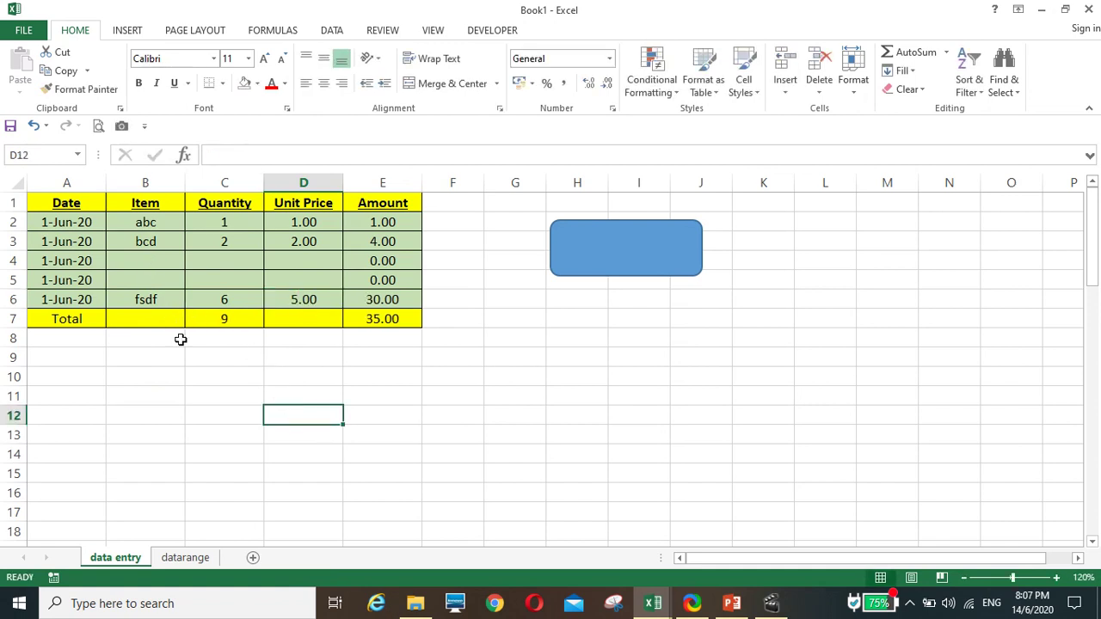
Fill bcd and quantity 2 down into rows 4–5, with unit prices 4 and 3.
left_click(148, 241)
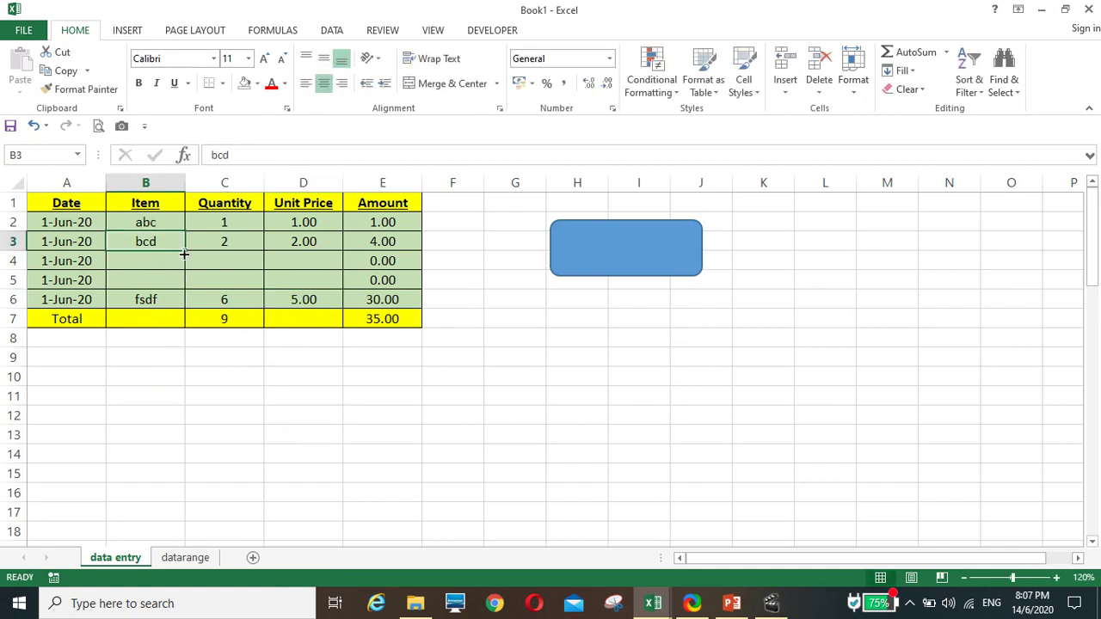
left_click_drag(185, 251, 187, 295)
left_click(226, 243)
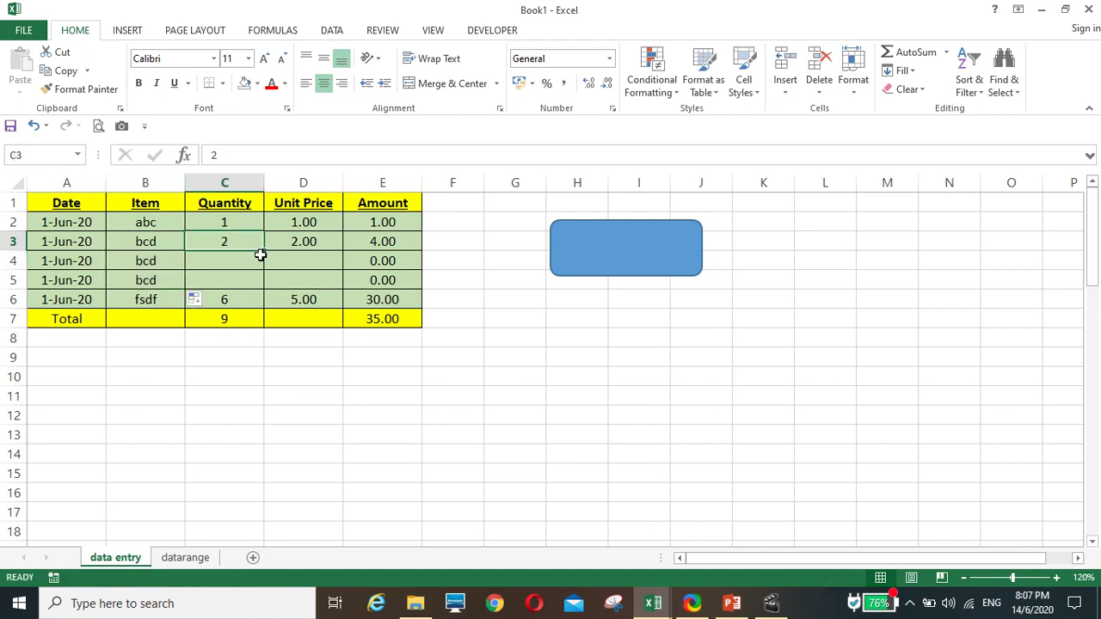
left_click_drag(265, 251, 265, 288)
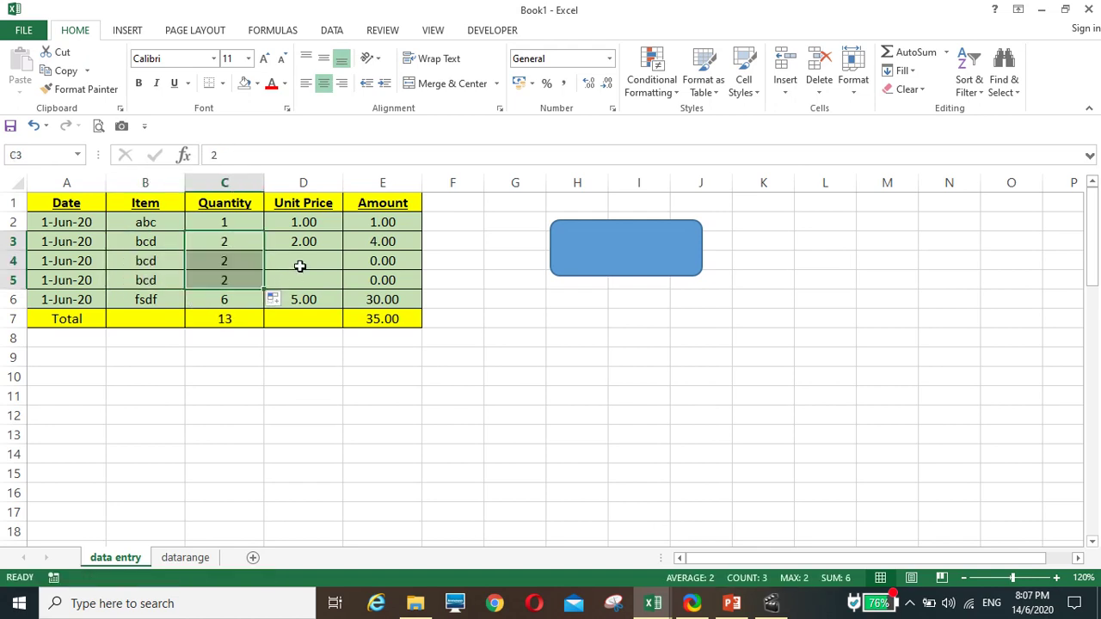
left_click(302, 268)
type("4")
key("ctrl+Return")
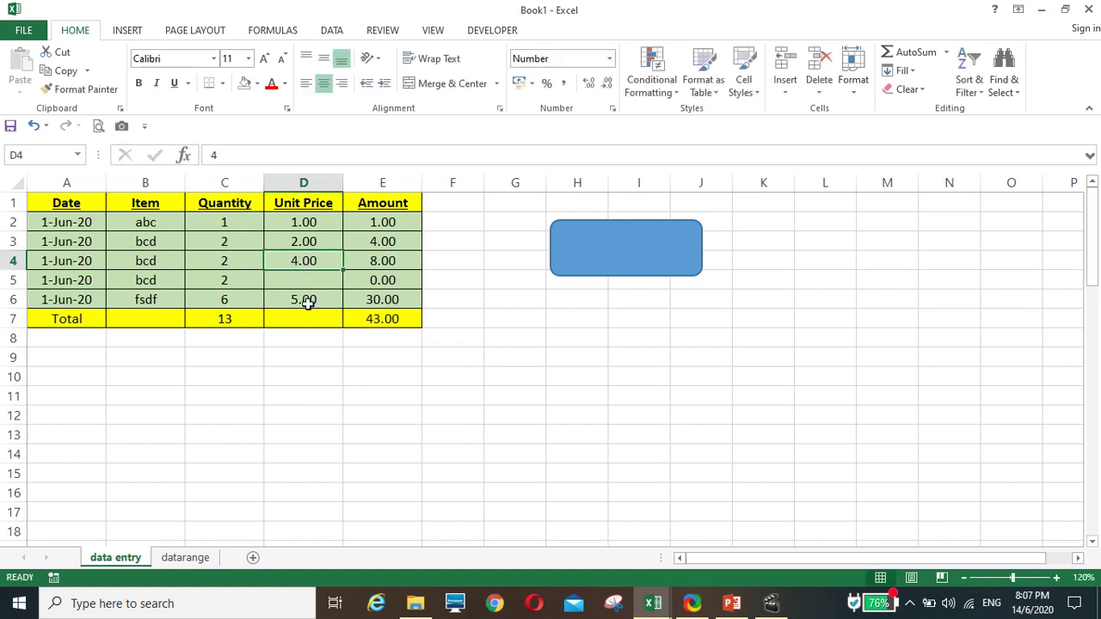
left_click(304, 280)
type("3")
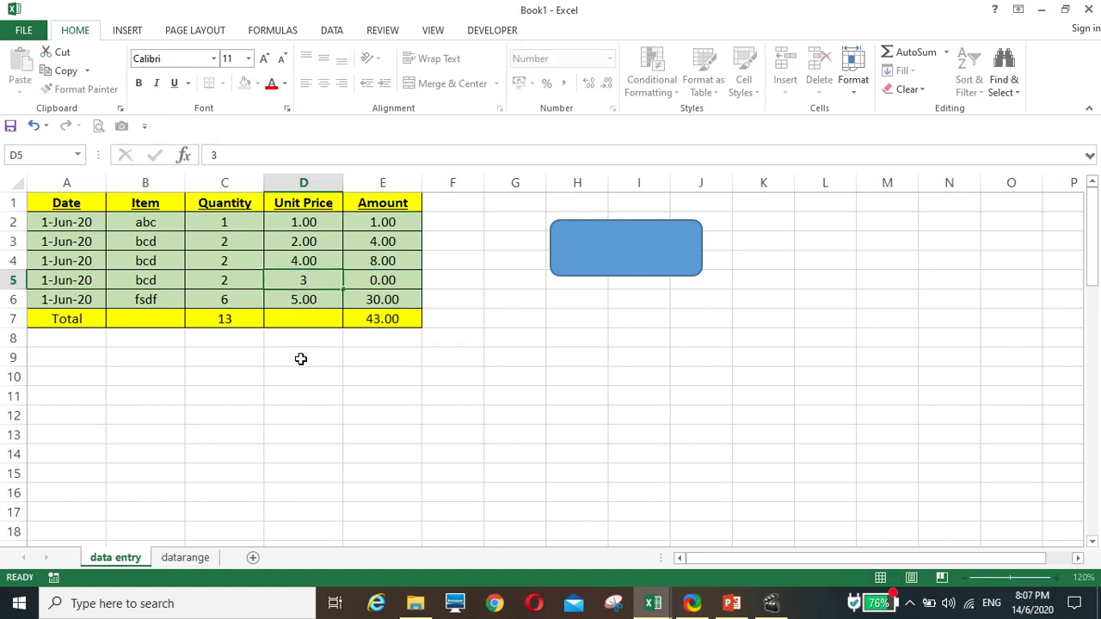
left_click(300, 358)
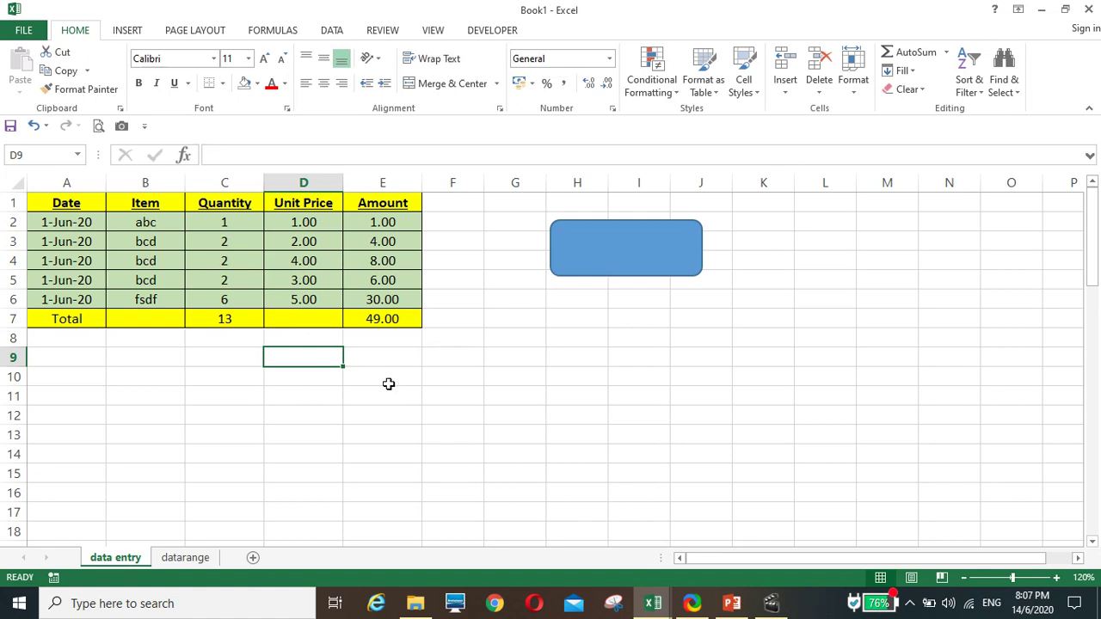
left_click(183, 558)
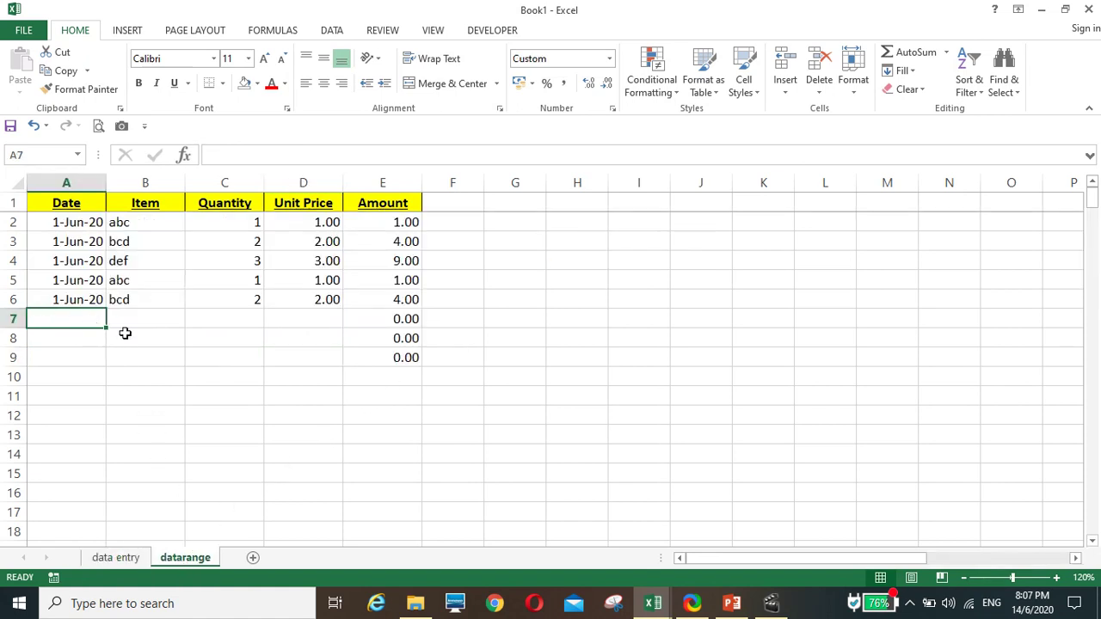
left_click(121, 559)
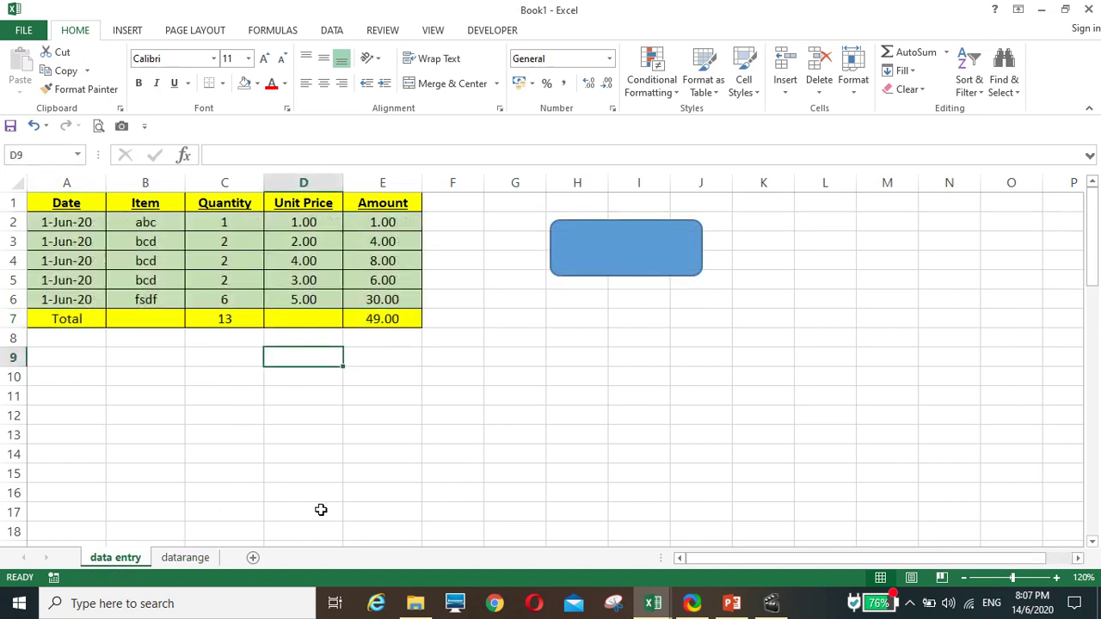
left_click(185, 558)
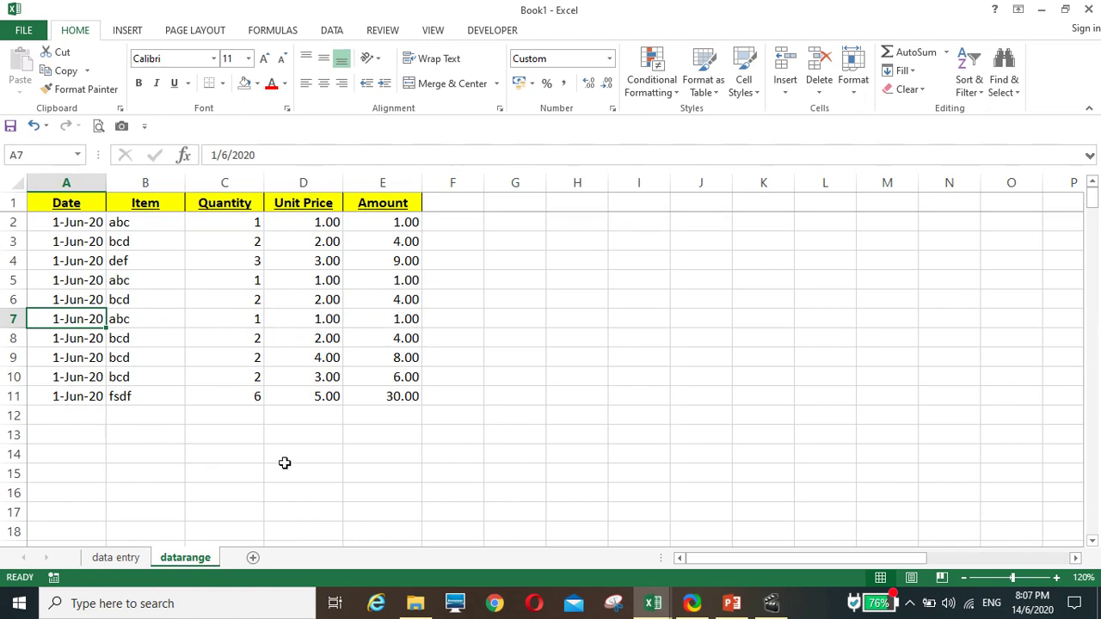
left_click(115, 557)
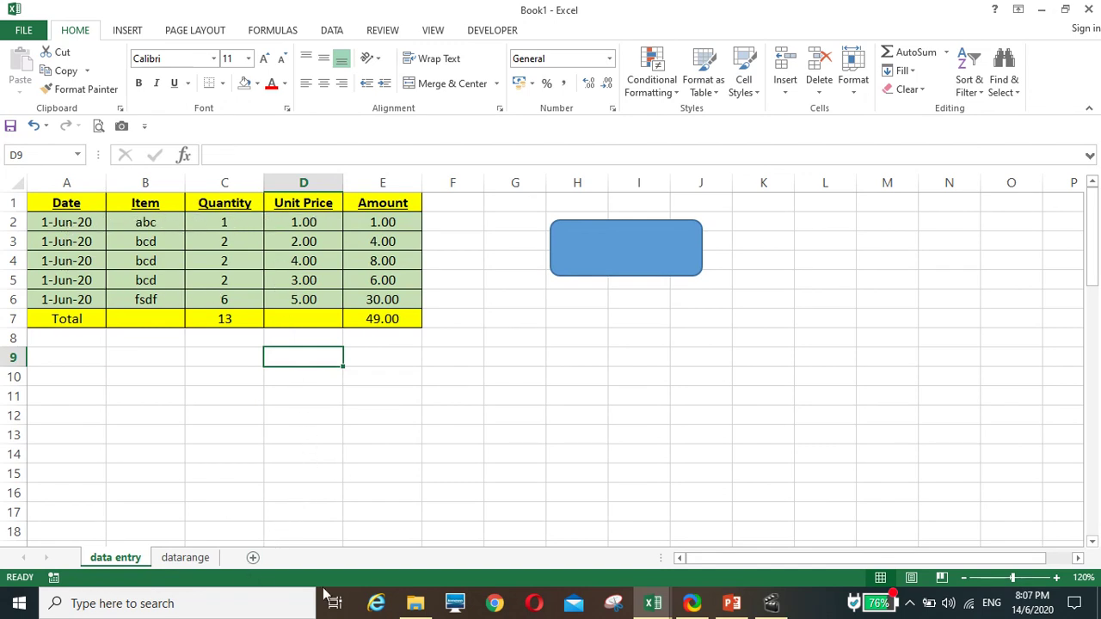
mouse_move(678, 607)
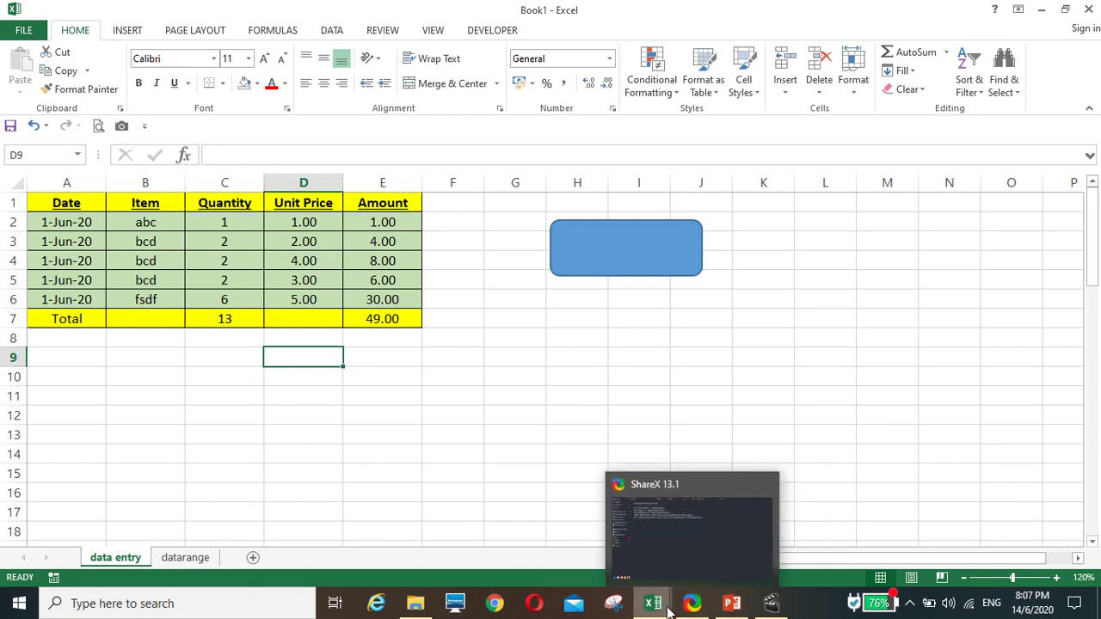
Add the line Worksheets("data entry").Range("a2:d6").Value = "" before End Sub.
left_click(700, 563)
type("worksheets")
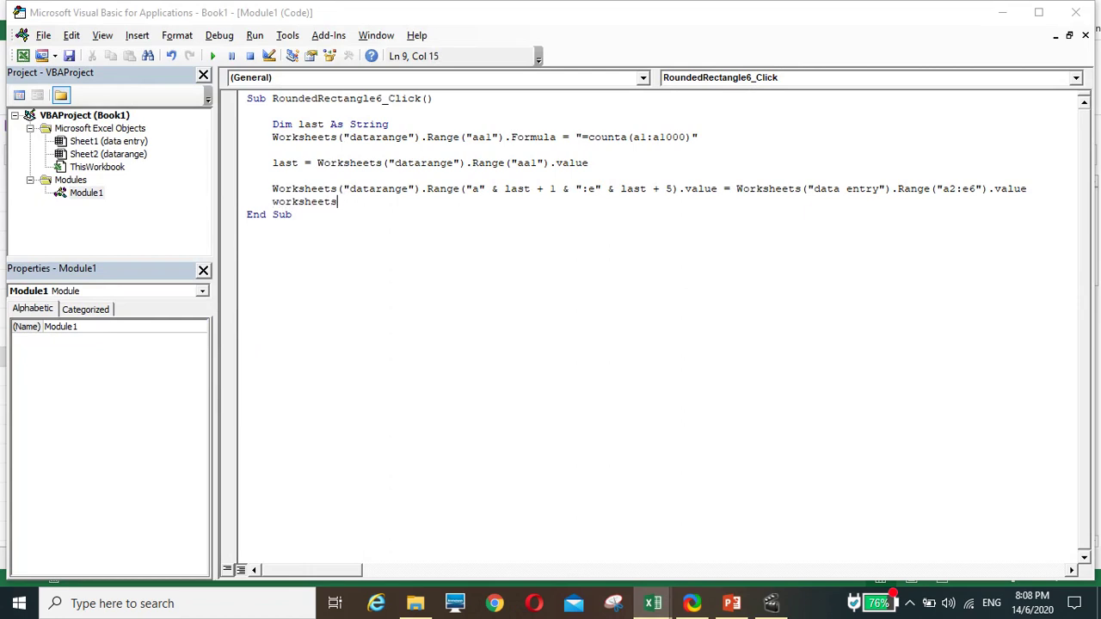
type("(\"")
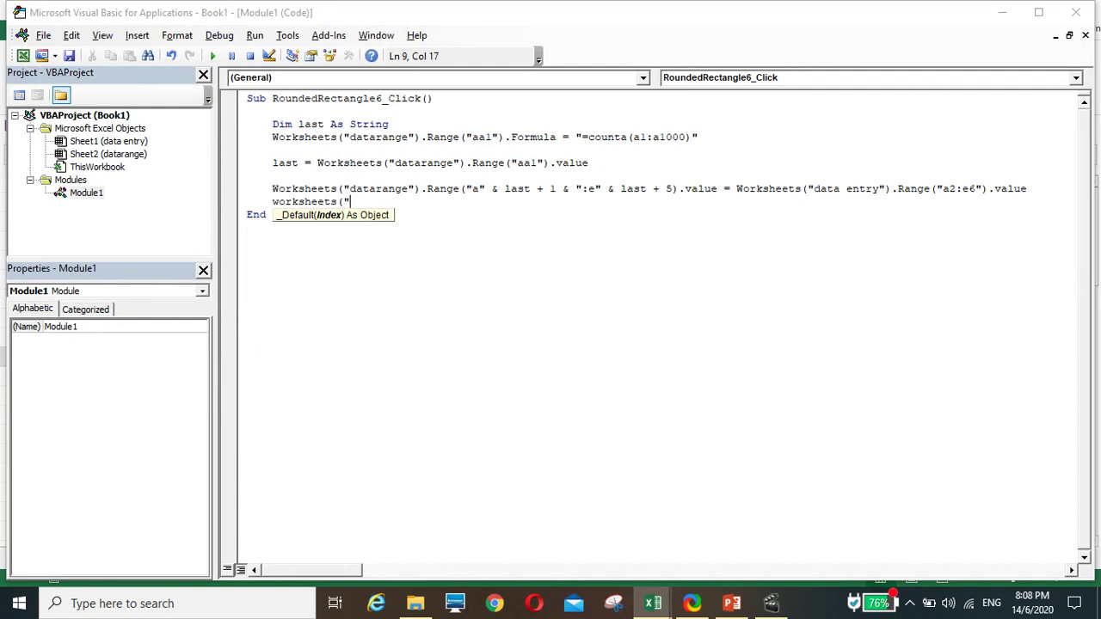
type("da")
key("BackSpace")
key("BackSpace")
type("\").range(\"a2:d")
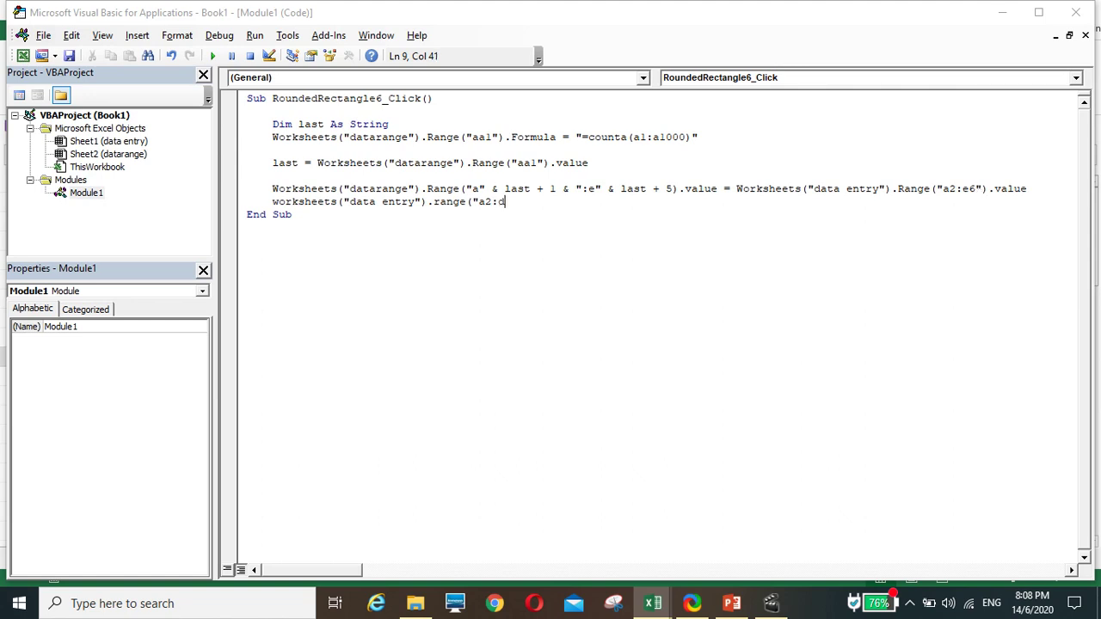
type("6")
type("=")
key("Return")
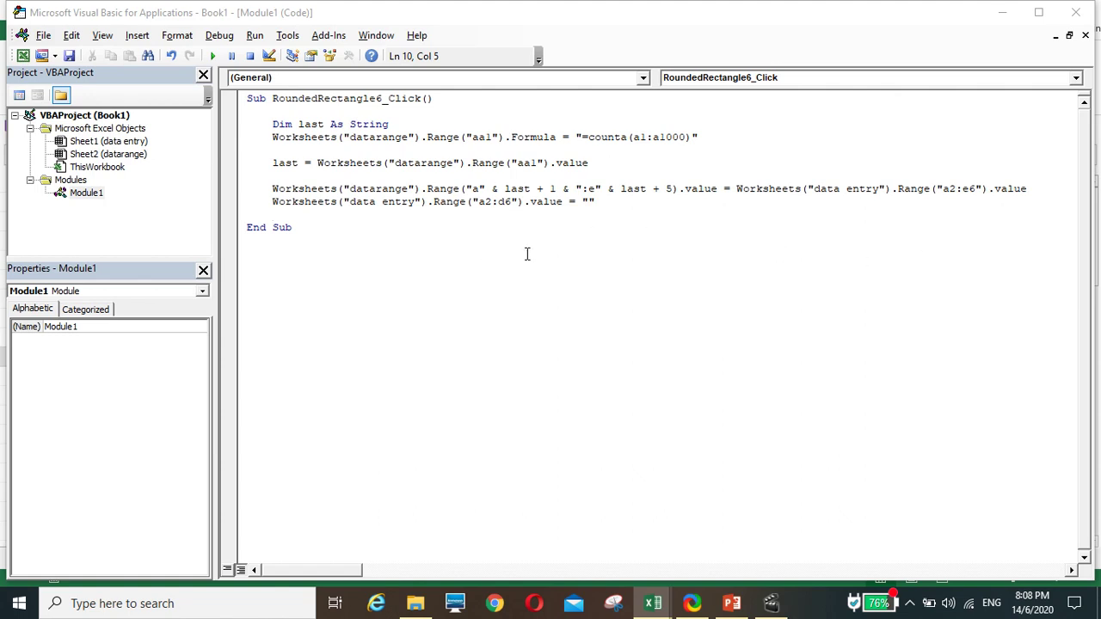
Change A2's date to 2/6/2020 and copy it into A3:A6.
mouse_move(649, 606)
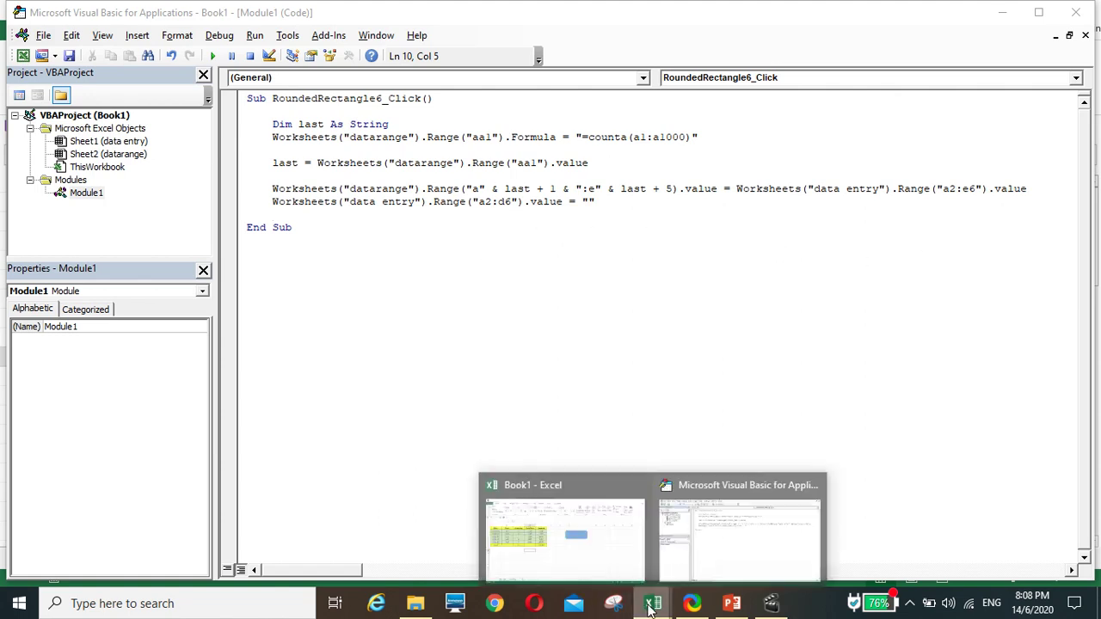
left_click(638, 584)
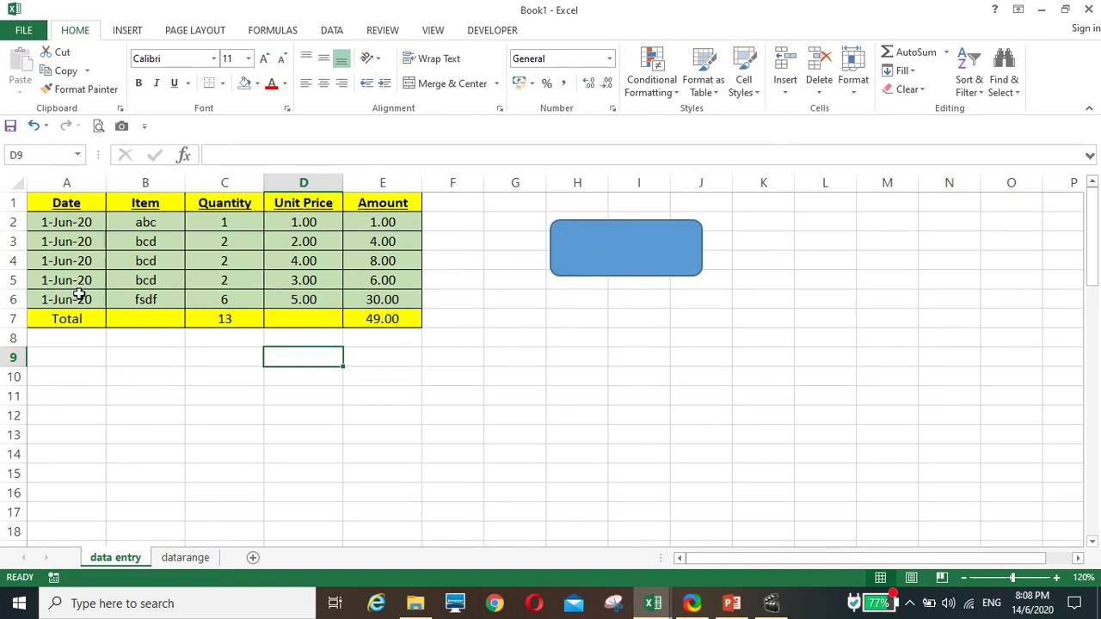
left_click(55, 227)
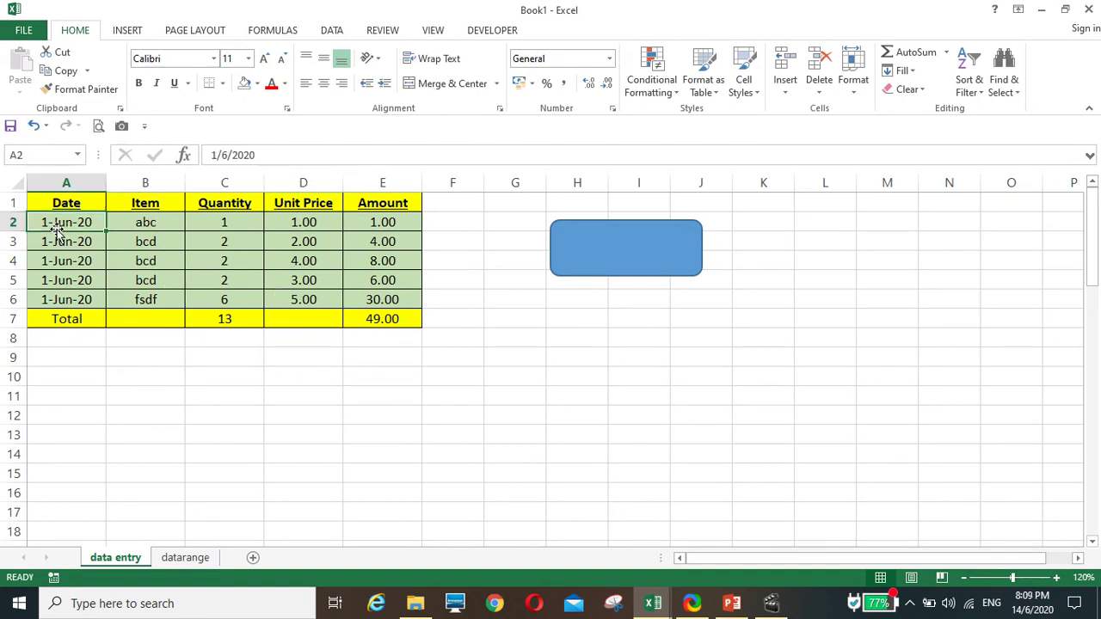
double_click(215, 155)
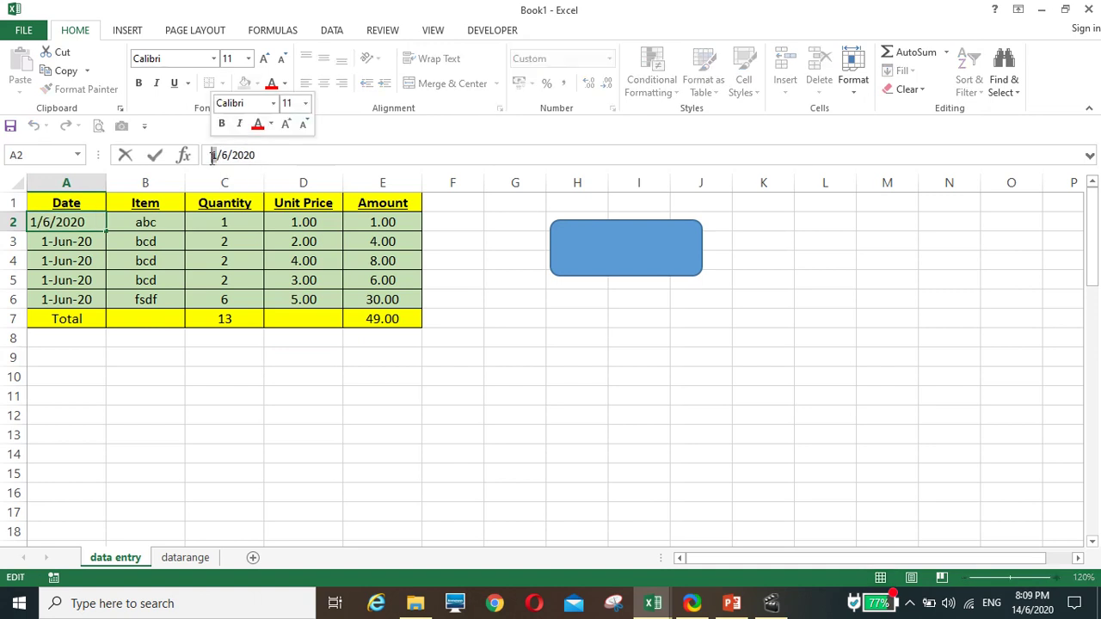
type("2")
key("Return")
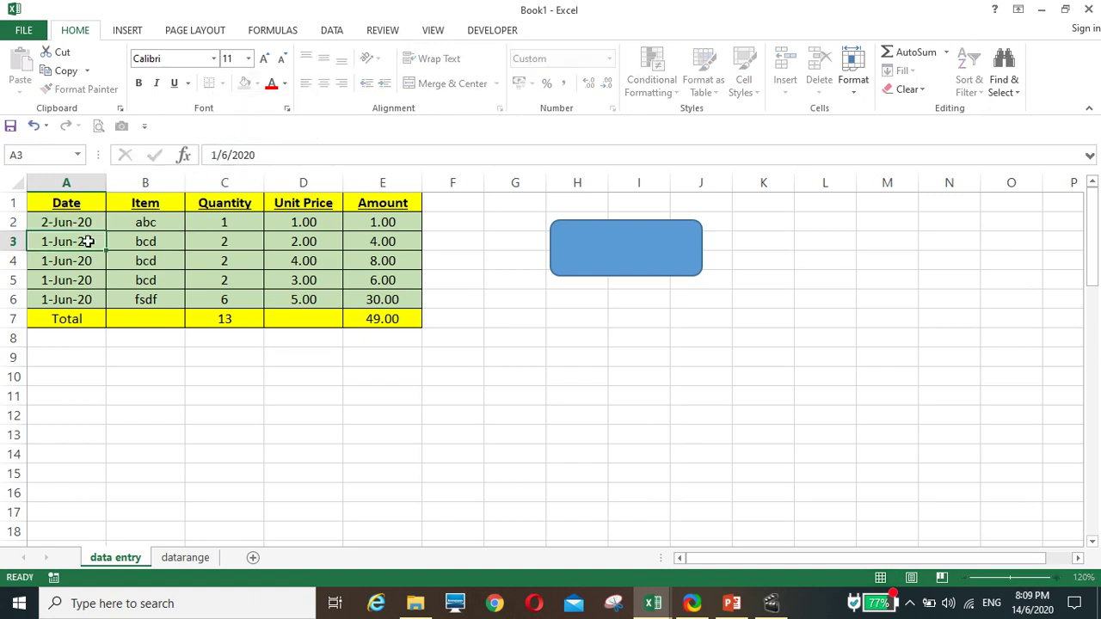
left_click(71, 224)
right_click(71, 225)
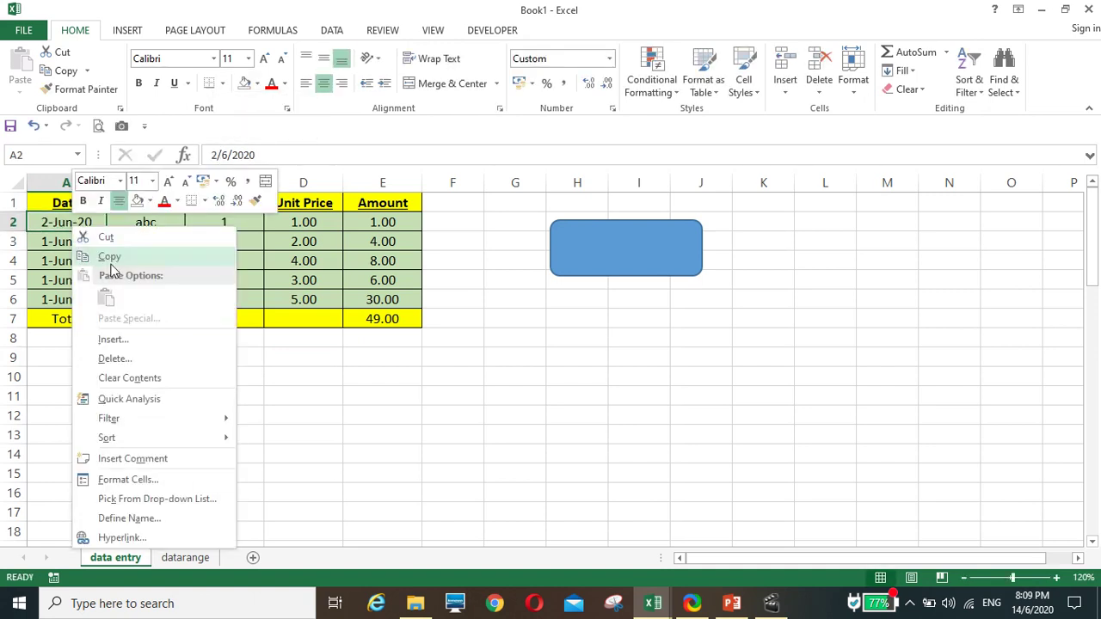
left_click(110, 257)
left_click_drag(78, 243, 76, 296)
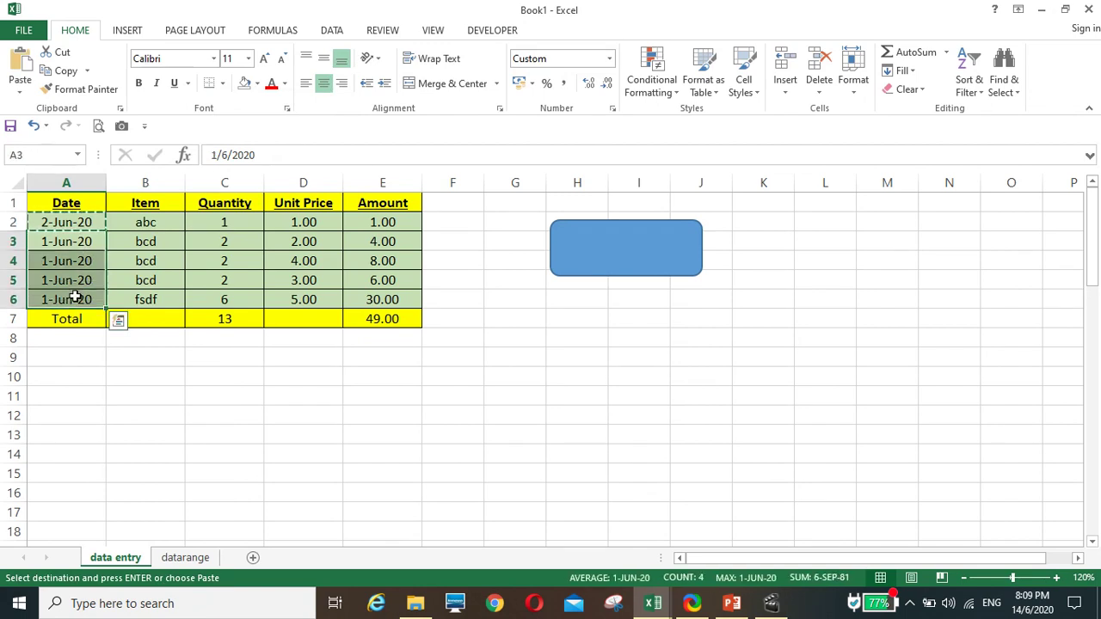
key("Return")
left_click(193, 398)
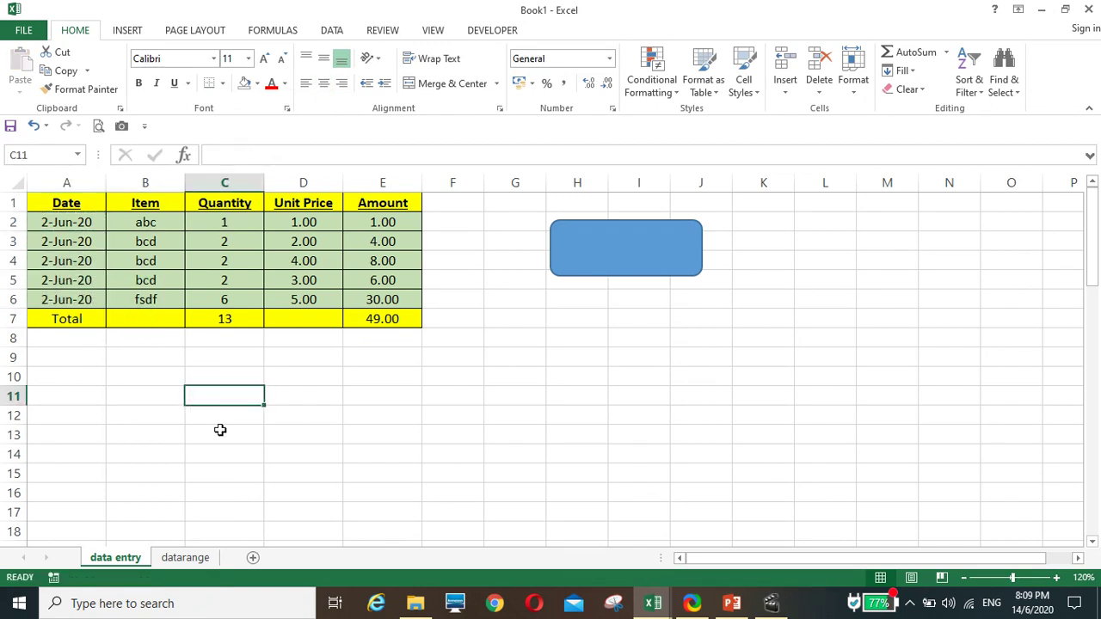
Check the datarange sheet's first empty row A12, then return to data entry.
left_click(186, 558)
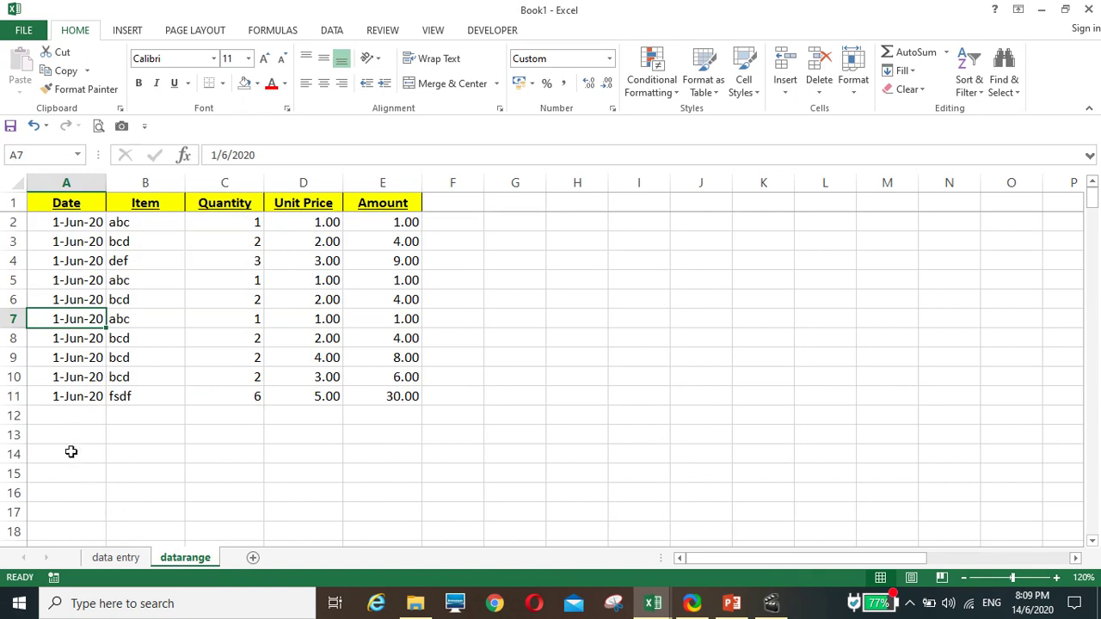
left_click(60, 416)
left_click(116, 557)
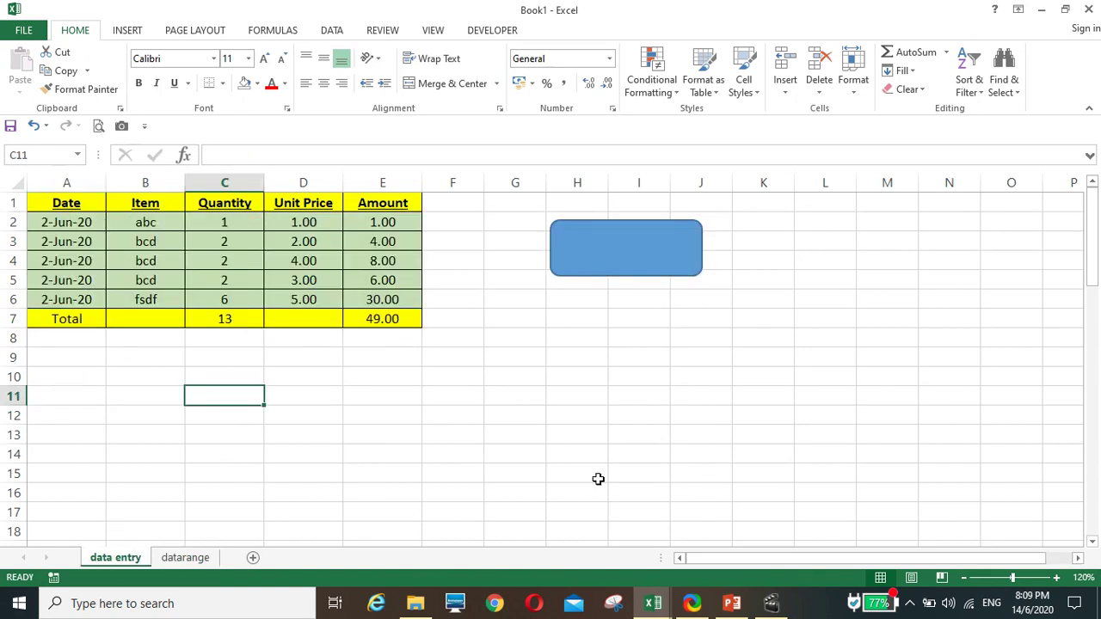
left_click(676, 400)
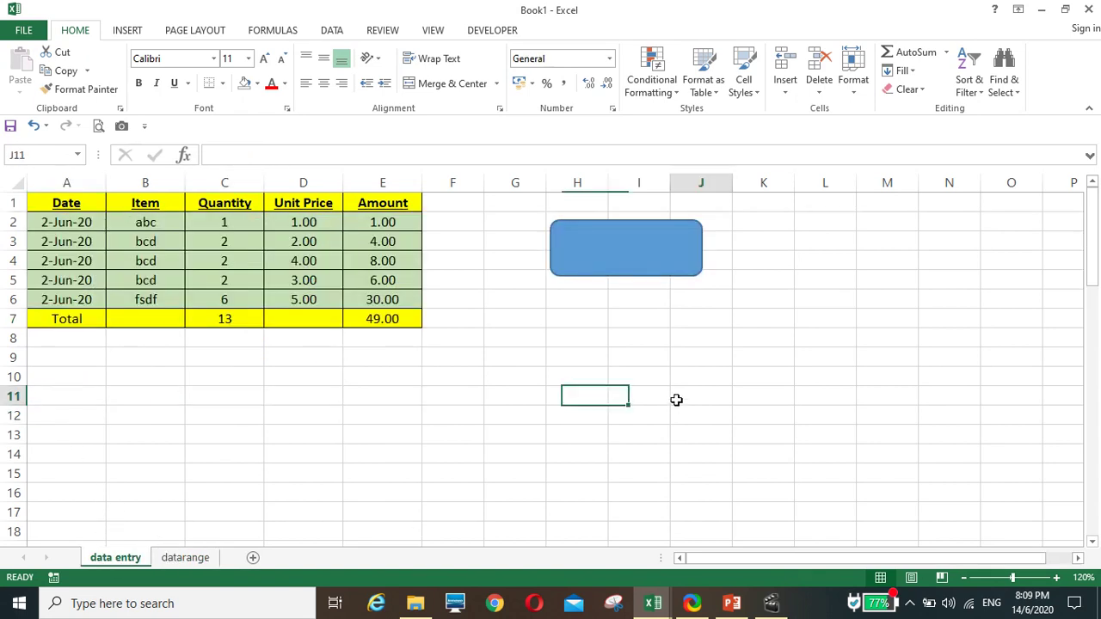
Run the macro button, confirm datarange now has fifteen rows, and return to the cleared entry sheet.
left_click(632, 249)
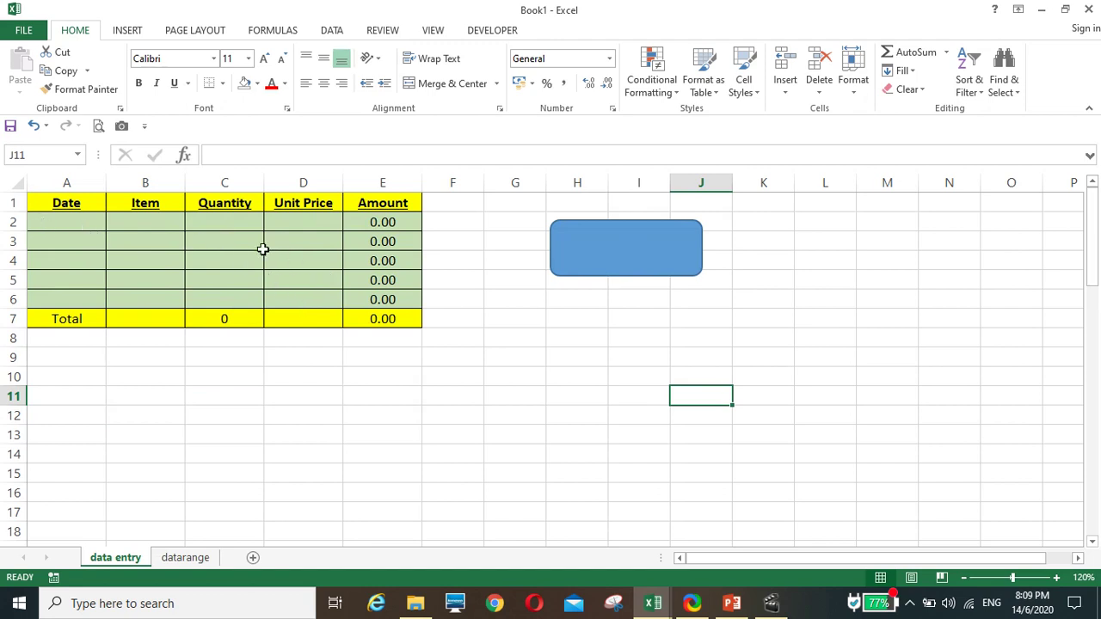
left_click(185, 557)
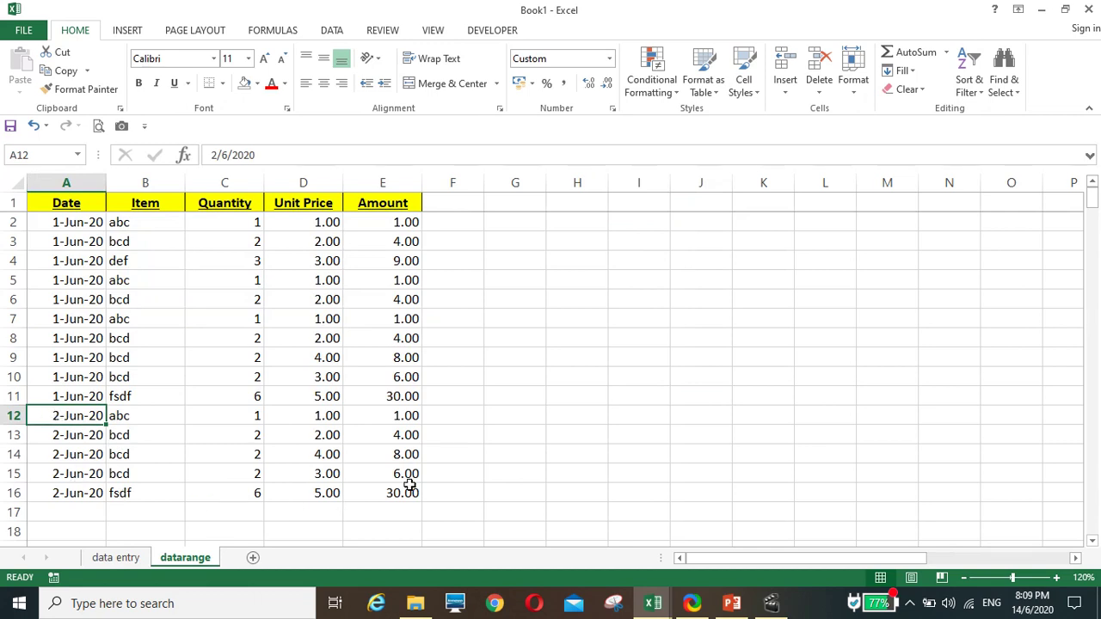
left_click(115, 557)
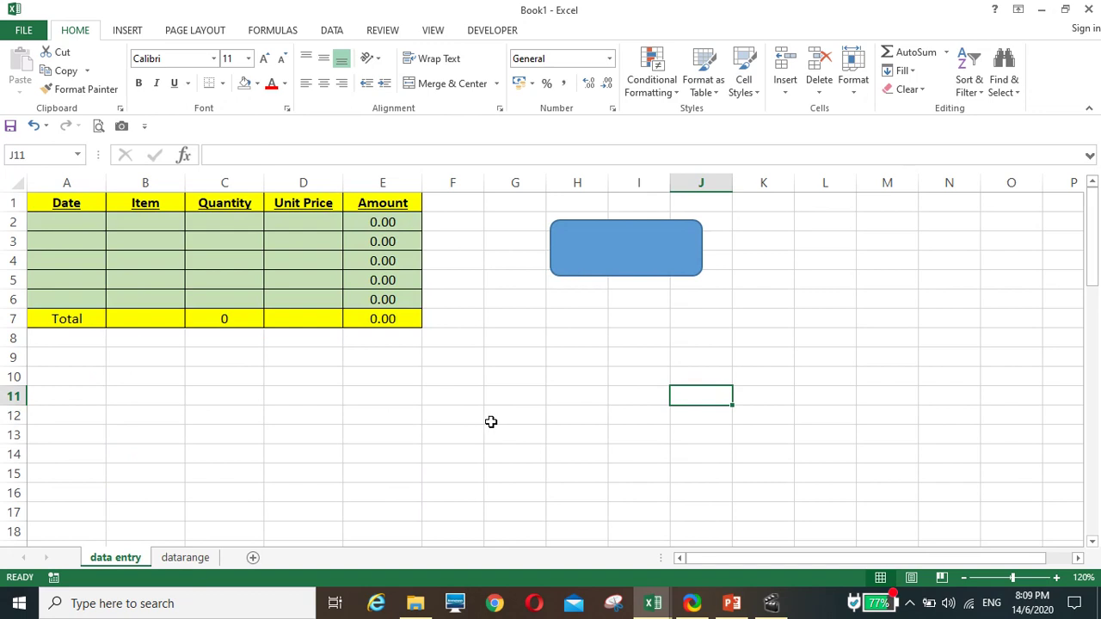